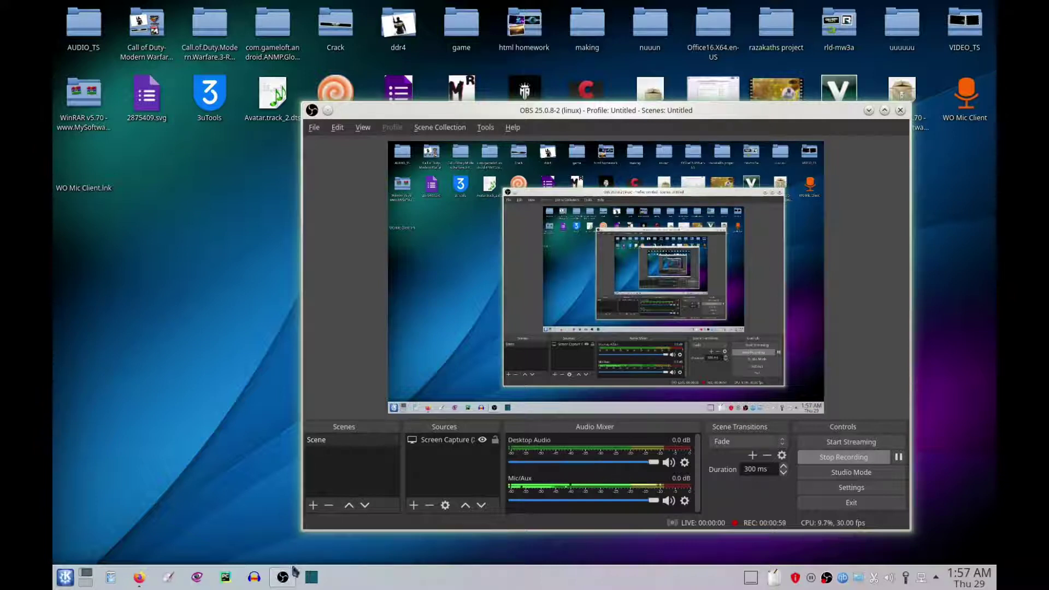
- Switch to Firefox and examine the Wide Format Support and Audio Features sections of Shotcut's features page
click(147, 577)
click(569, 346)
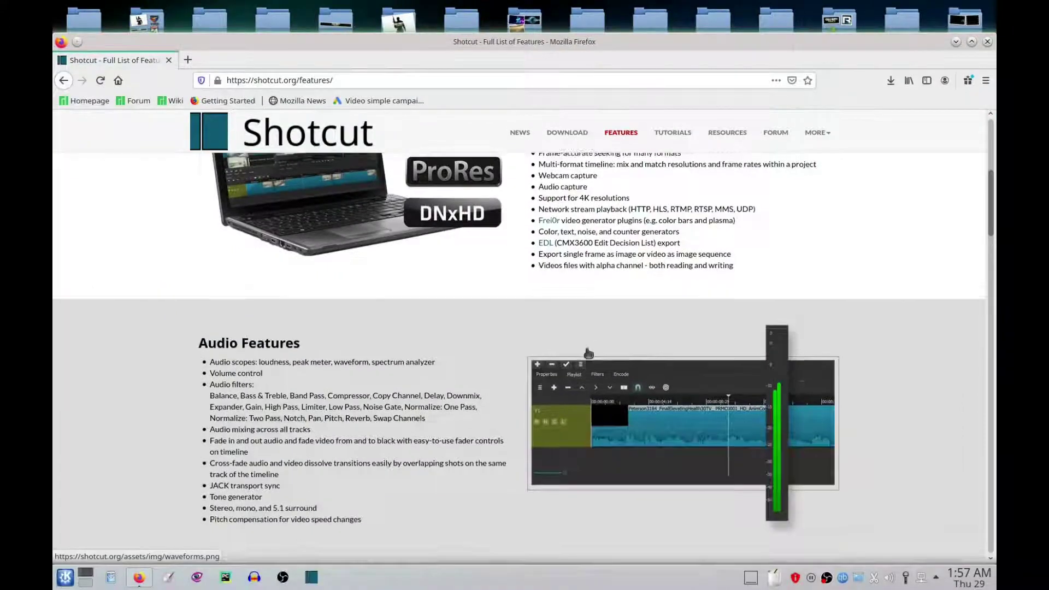
scroll(588, 353, up, 3)
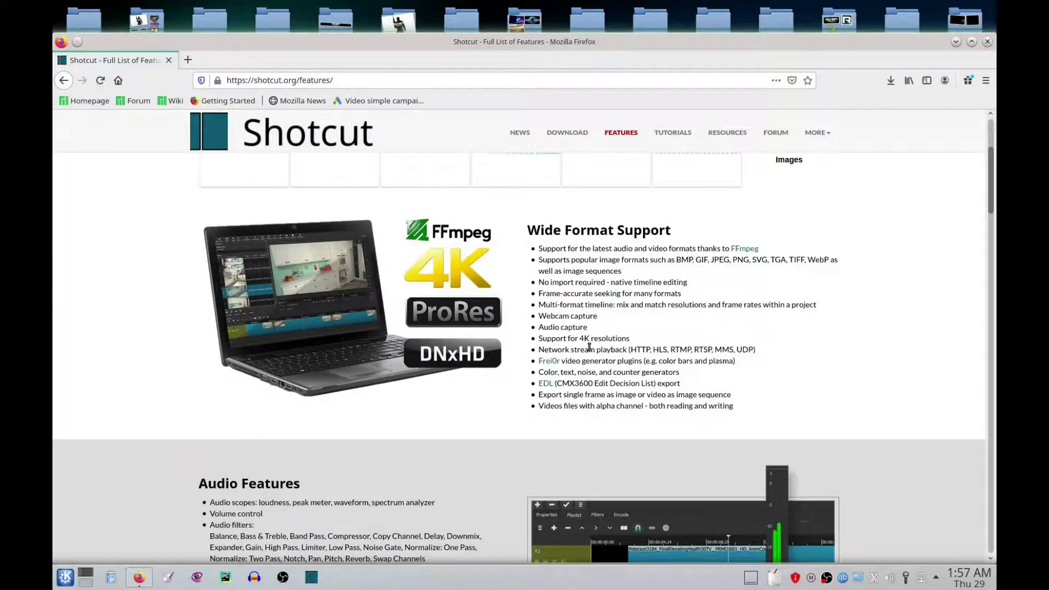
scroll(588, 346, up, 3)
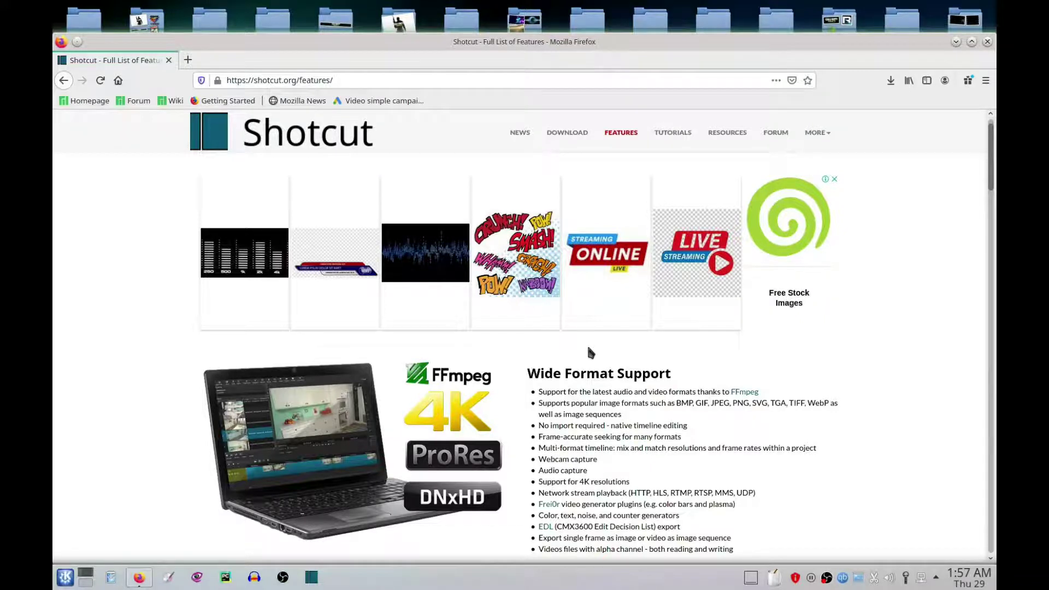
scroll(588, 348, down, 3)
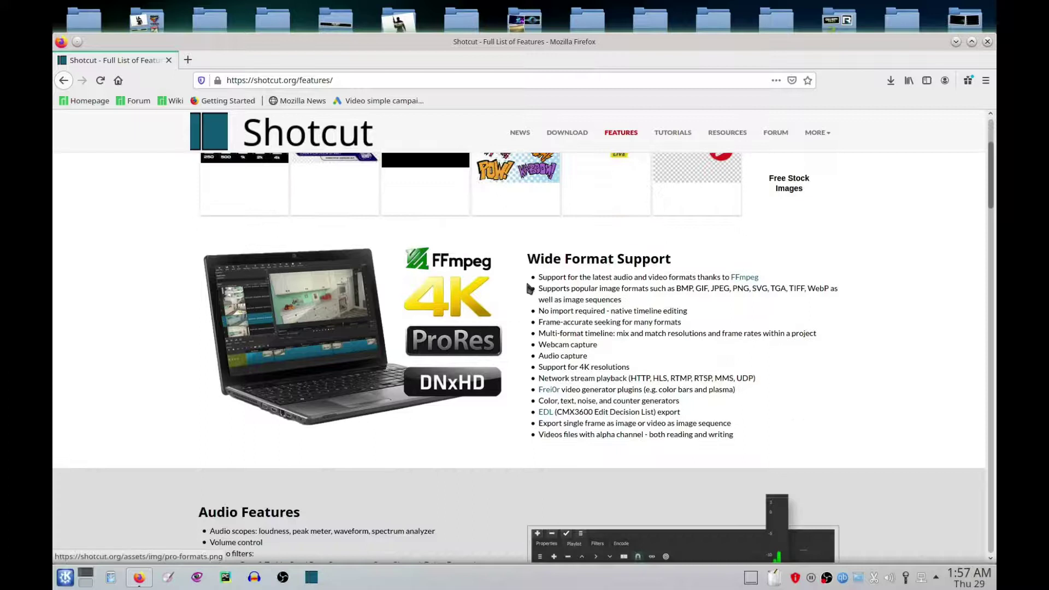
drag(516, 267, 626, 366)
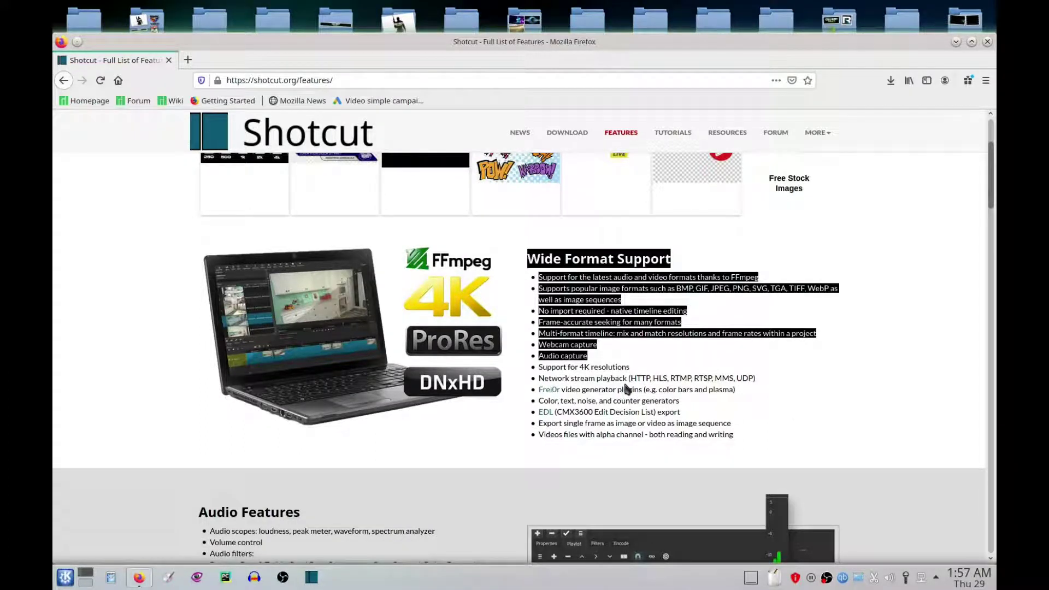
scroll(421, 355, down, 5)
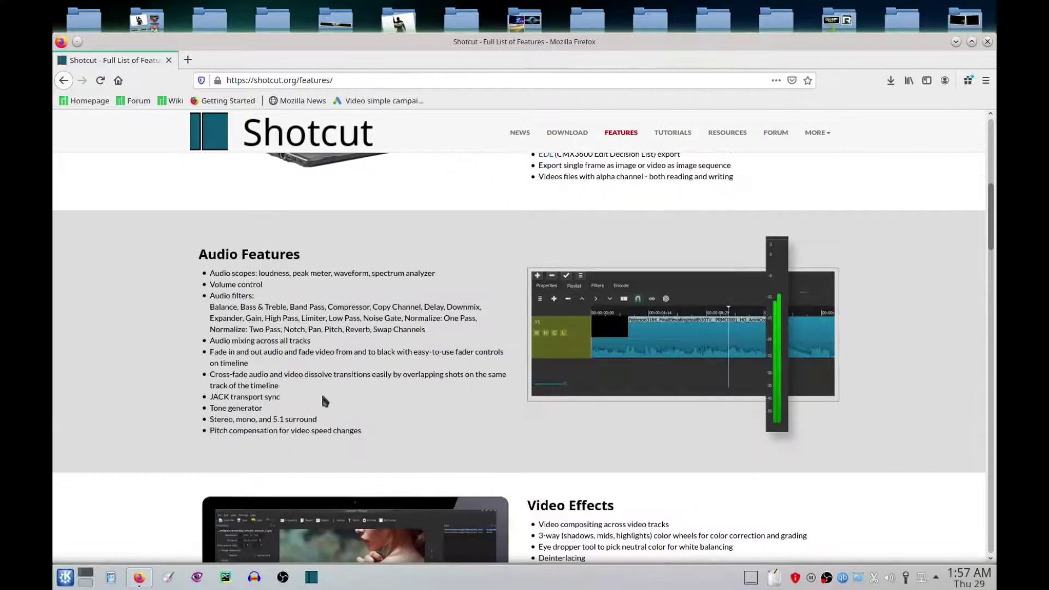
drag(215, 296, 280, 399)
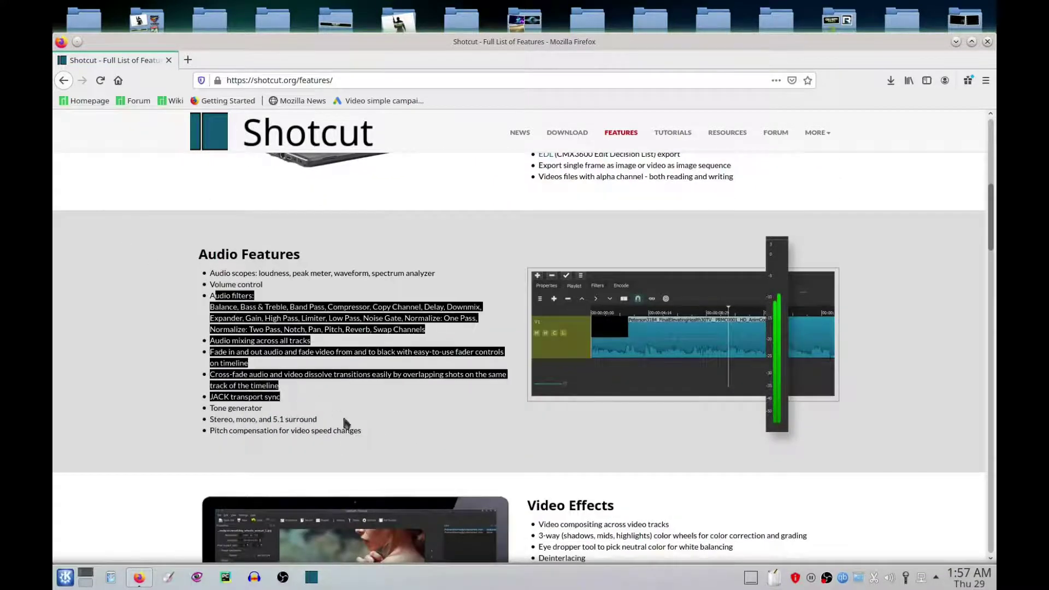
scroll(410, 405, down, 2)
click(610, 379)
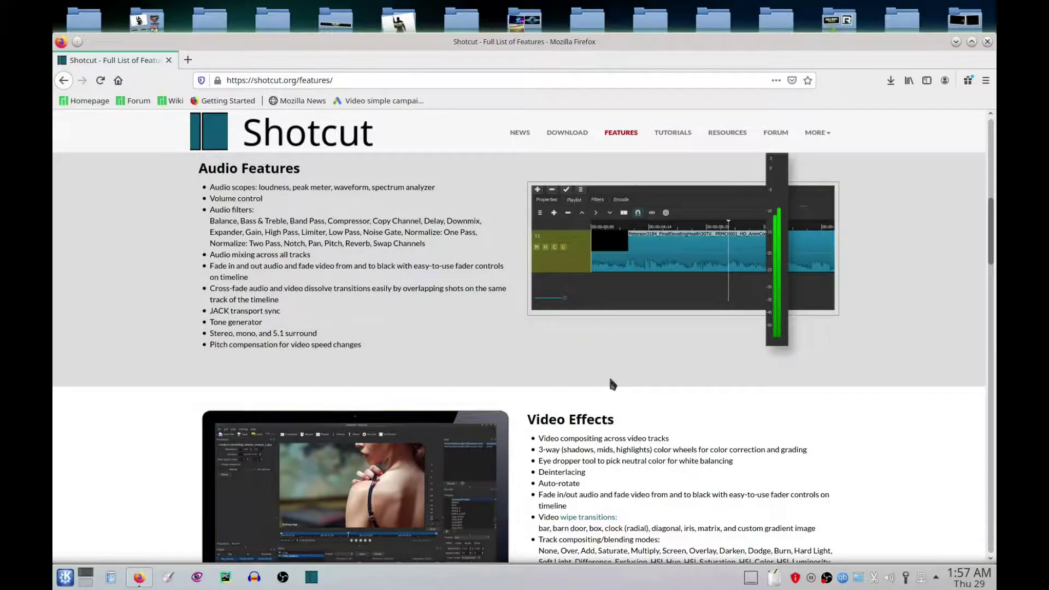
- Examine the Video Effects, Editing Features and Cross Platform & Codec Independent sections of the features page
scroll(601, 443, down, 3)
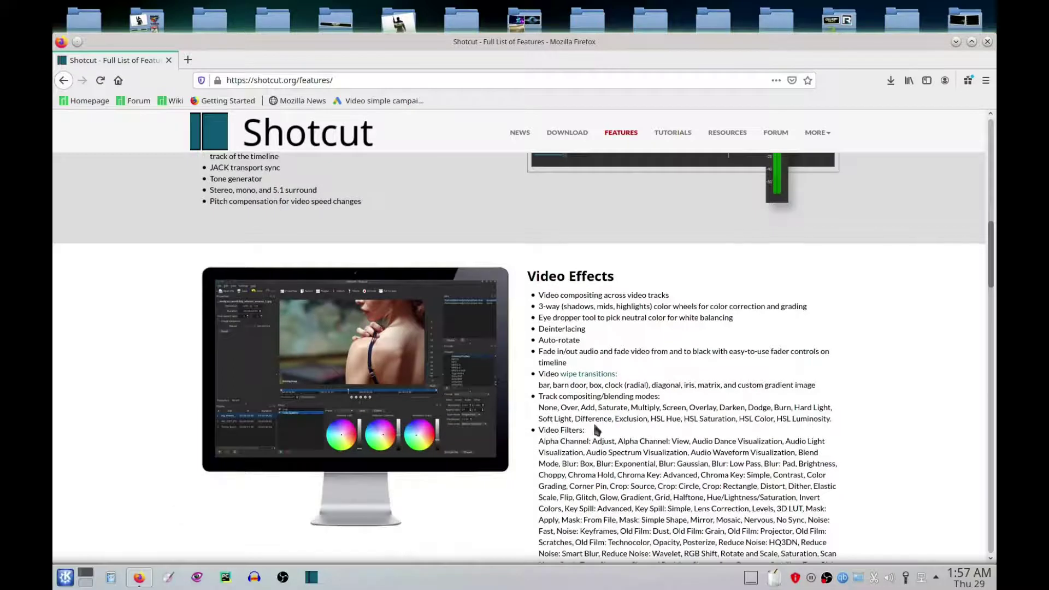
drag(550, 295, 716, 421)
scroll(716, 421, down, 11)
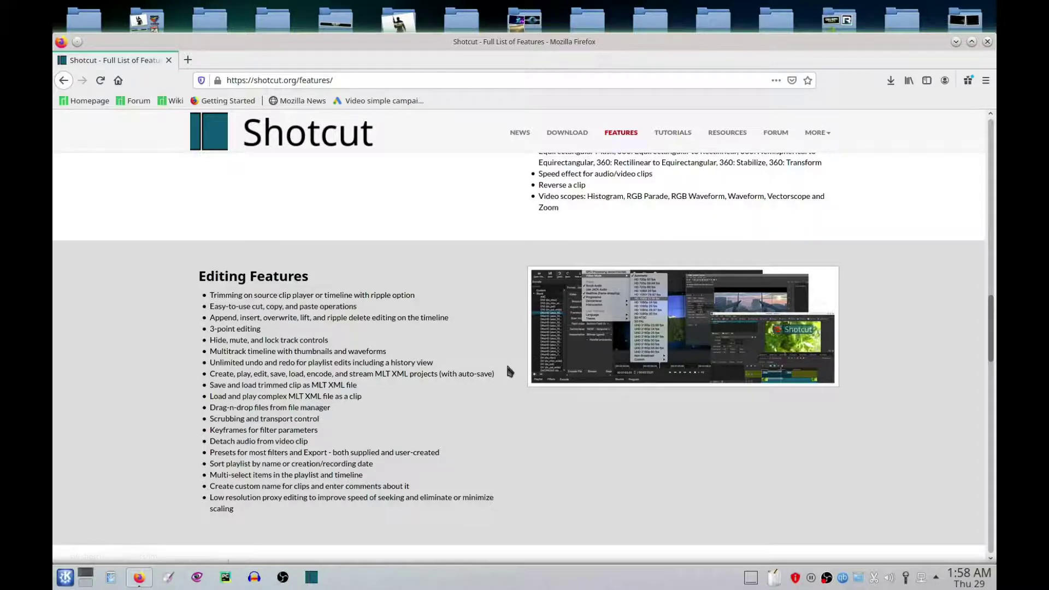
scroll(505, 369, down, 3)
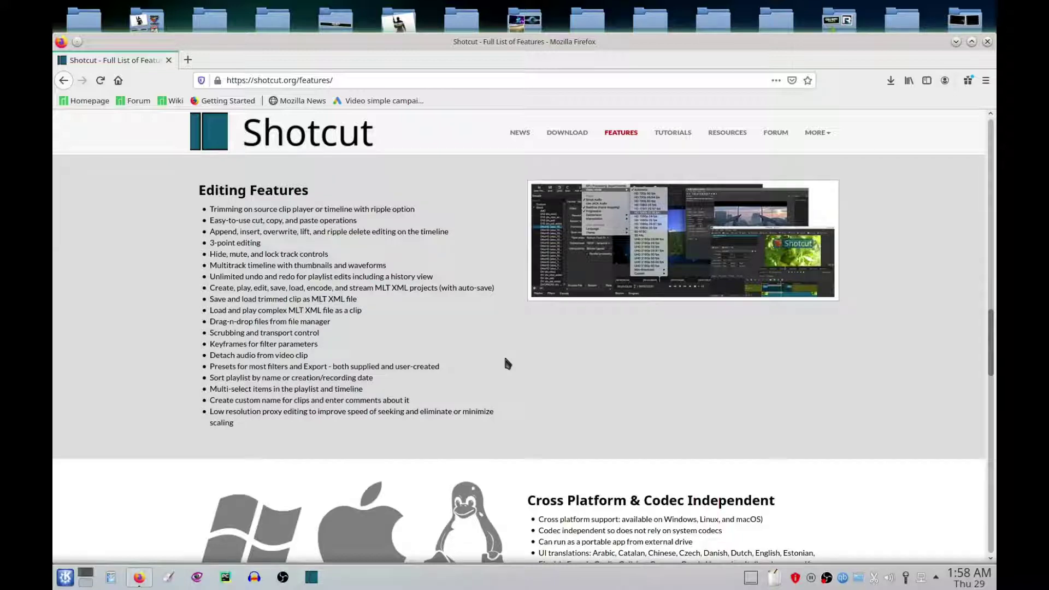
scroll(501, 361, down, 5)
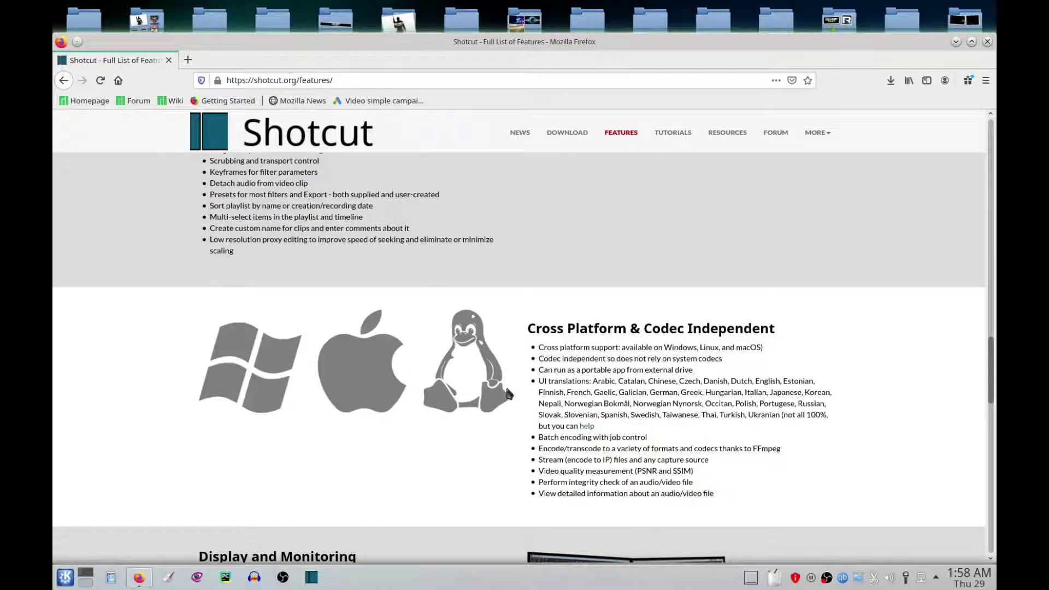
scroll(557, 378, down, 1)
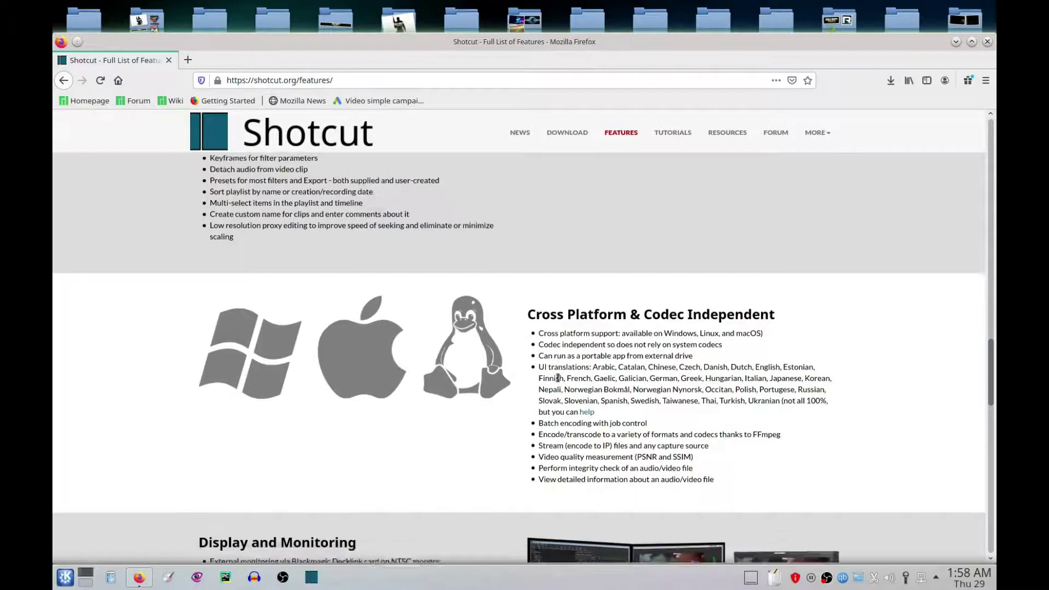
scroll(558, 378, down, 3)
scroll(556, 377, up, 2)
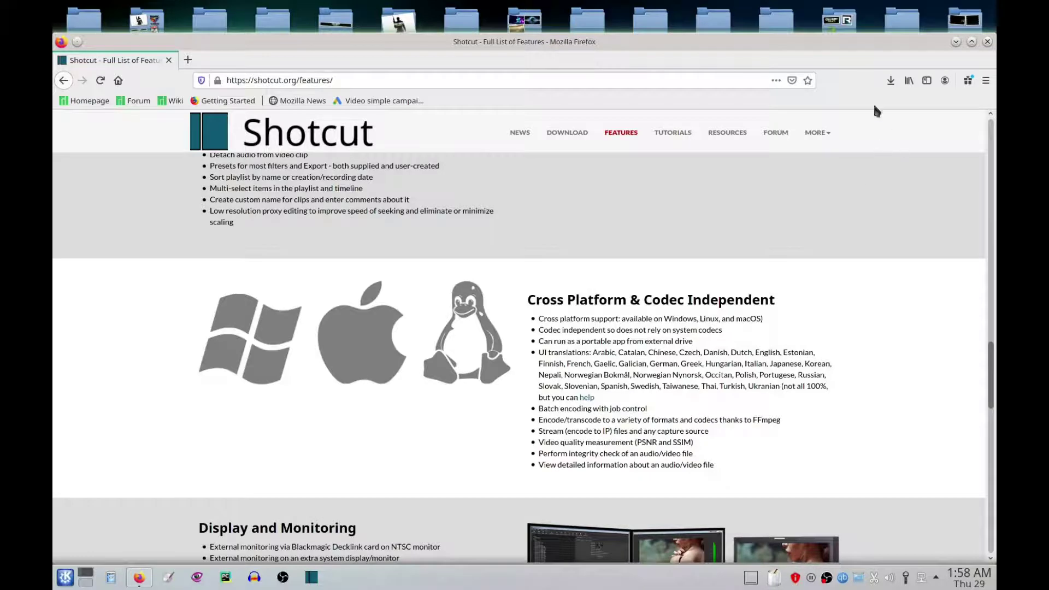
- Switch to Shotcut and start a new project named test345 in HD 1080p 24 fps video mode
click(954, 41)
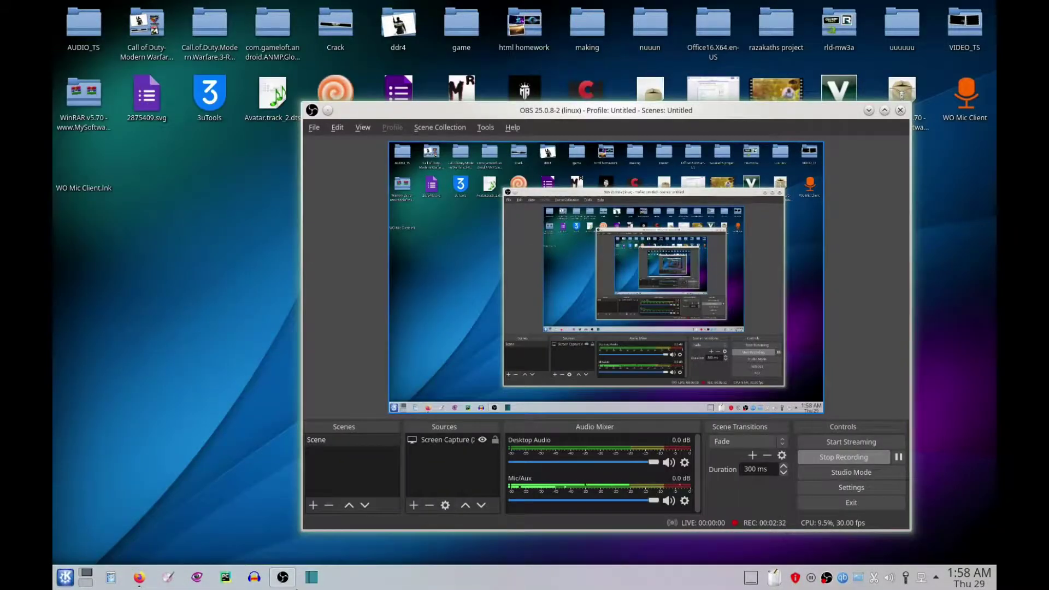
click(312, 576)
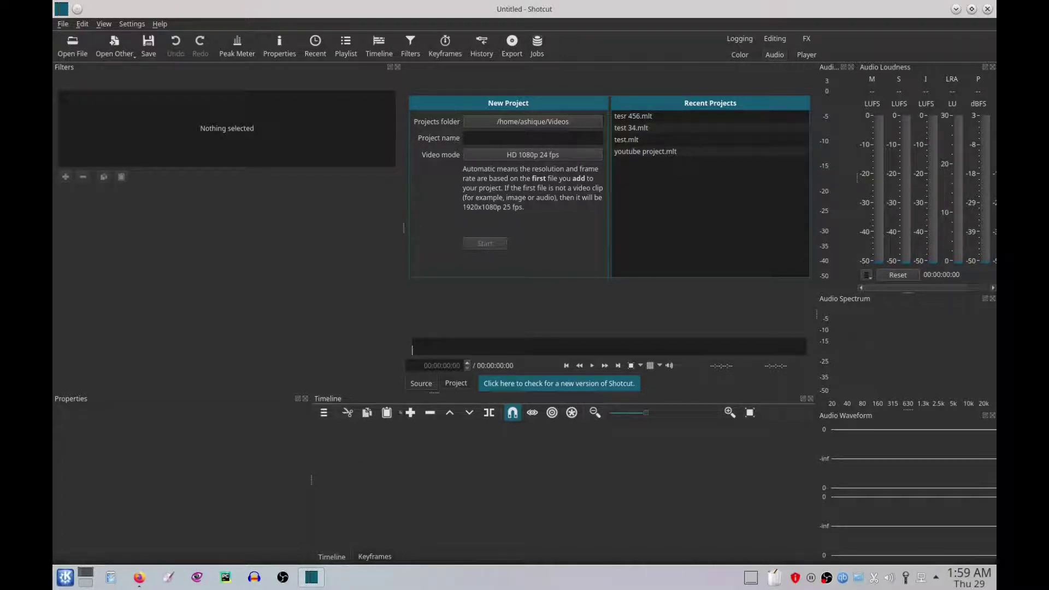
click(534, 138)
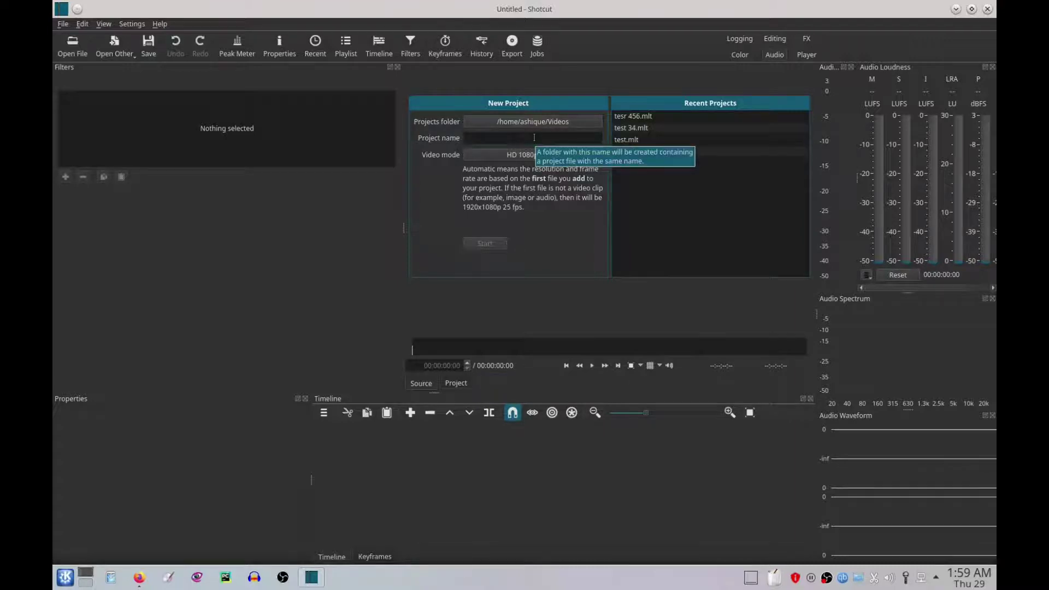
text(test345)
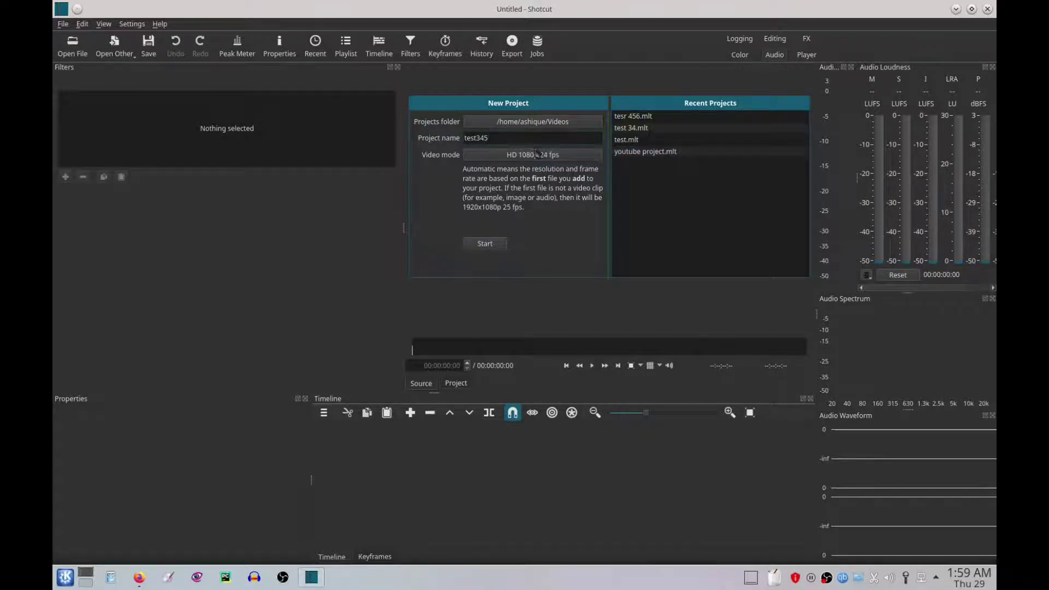
click(535, 155)
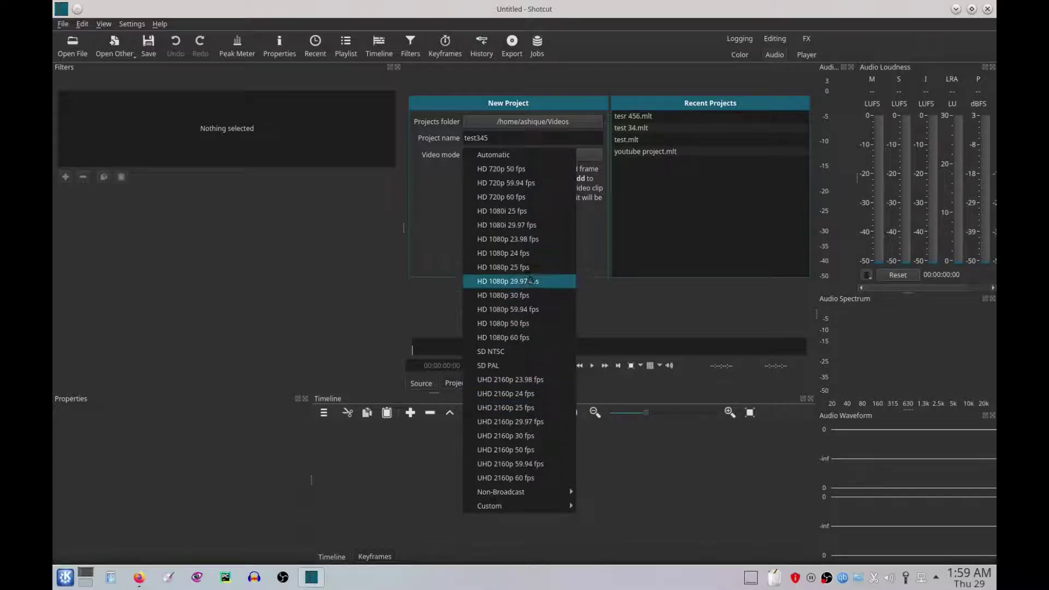
click(514, 253)
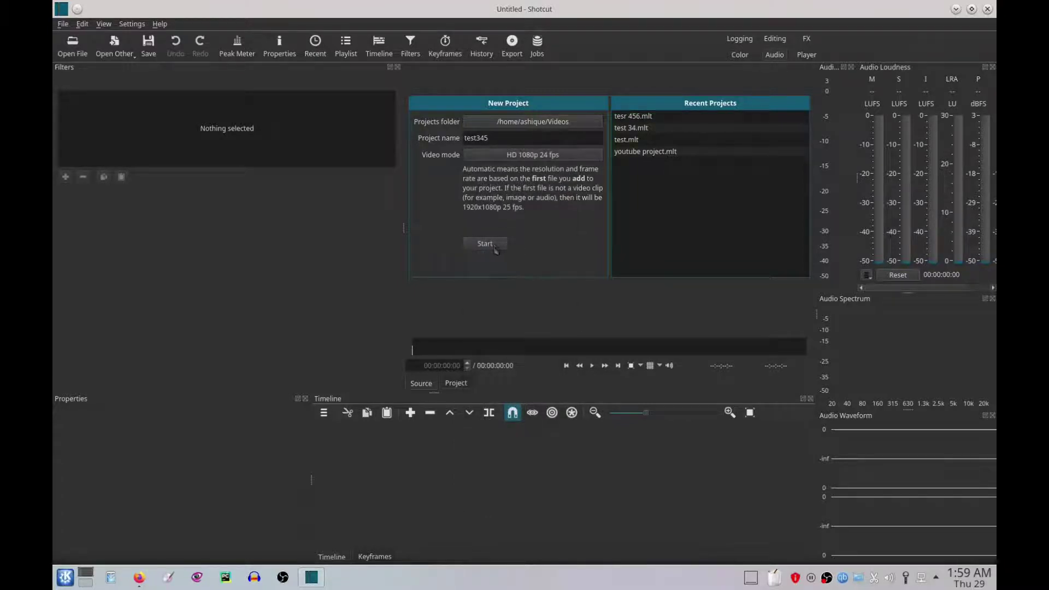
click(485, 244)
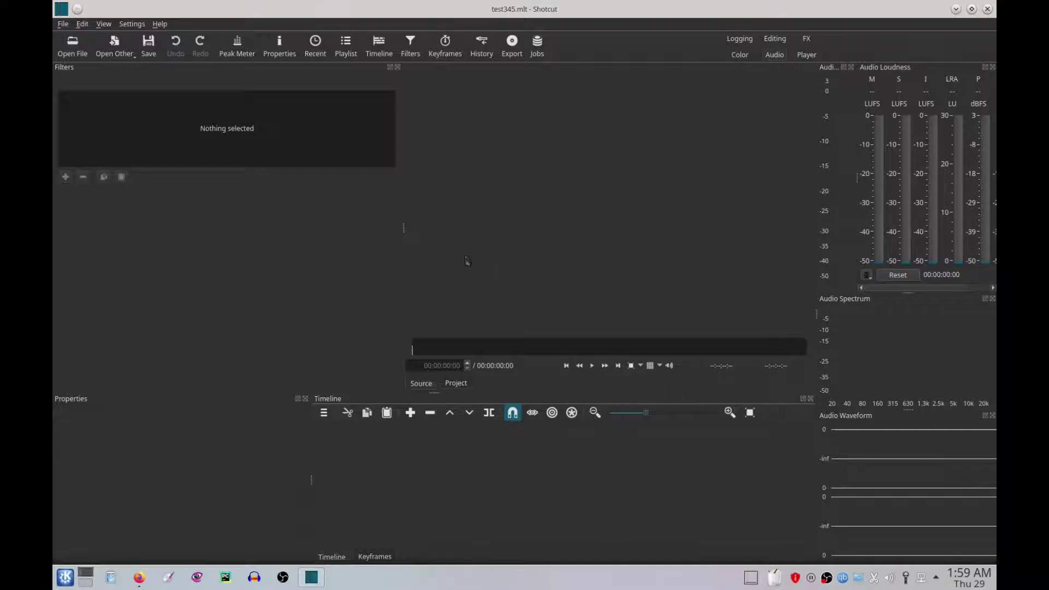
- Add a video track to the timeline, and open video.mkv from the Videos folder with its playback paused
click(325, 413)
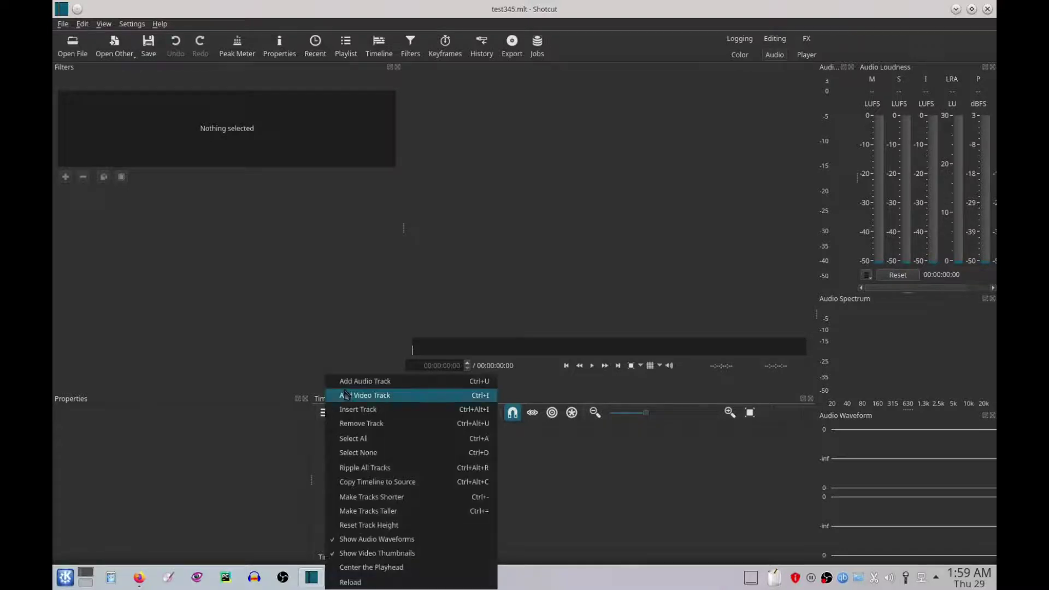
click(346, 394)
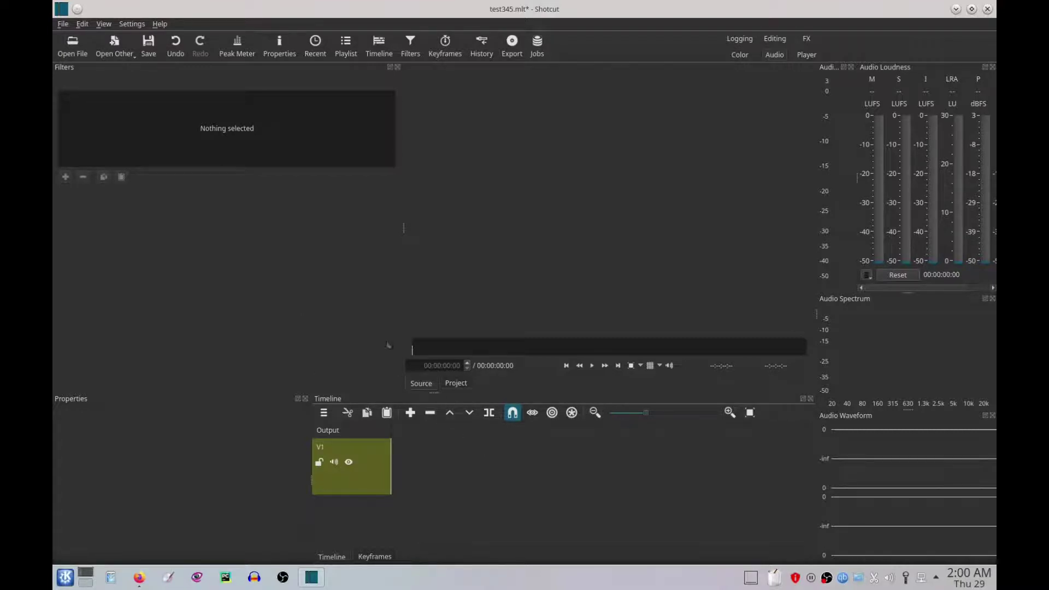
click(63, 25)
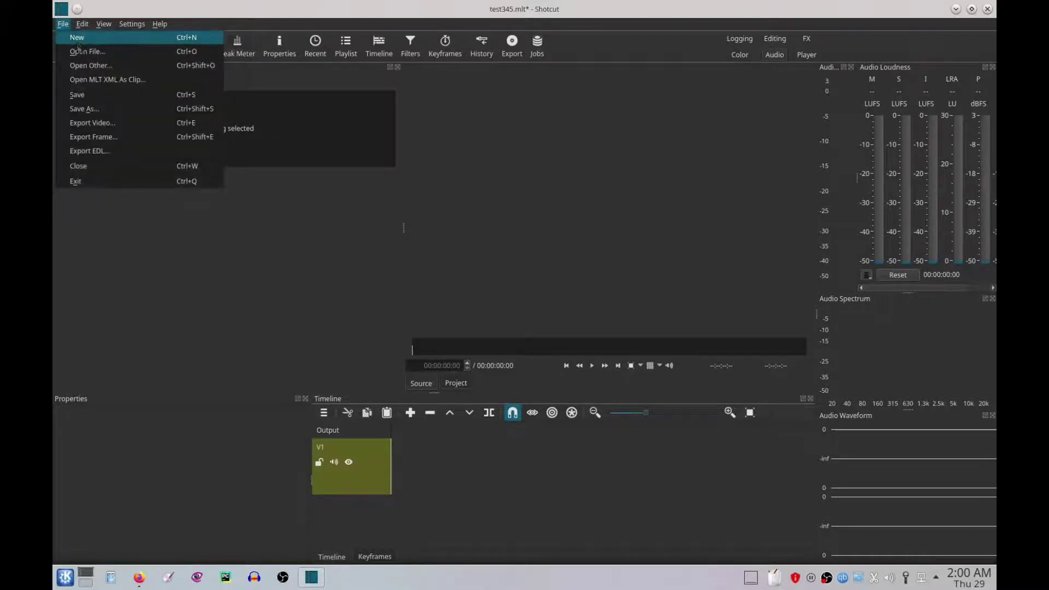
click(96, 52)
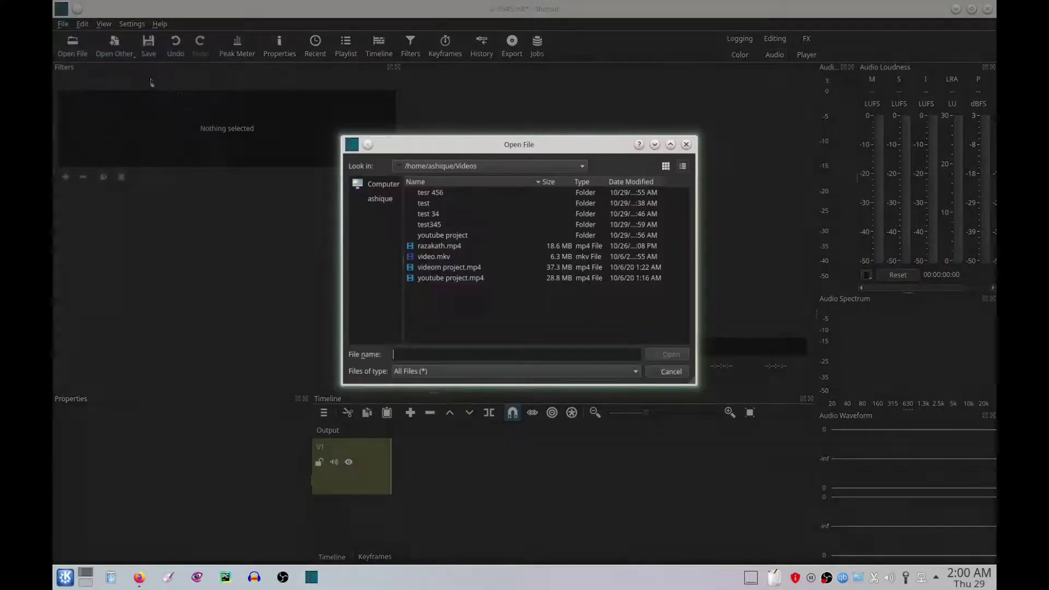
click(469, 258)
click(678, 354)
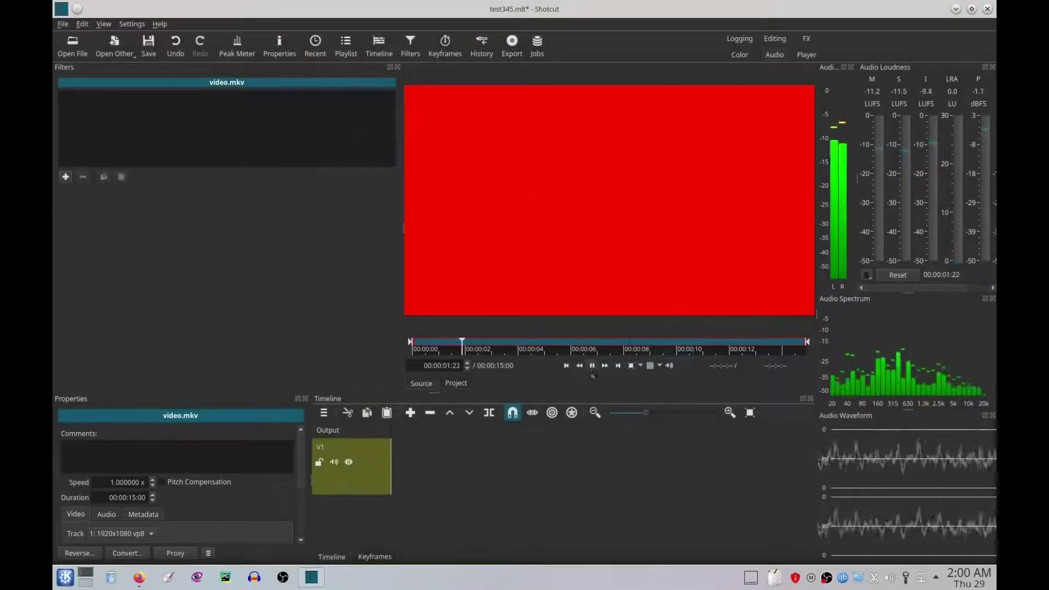
click(592, 366)
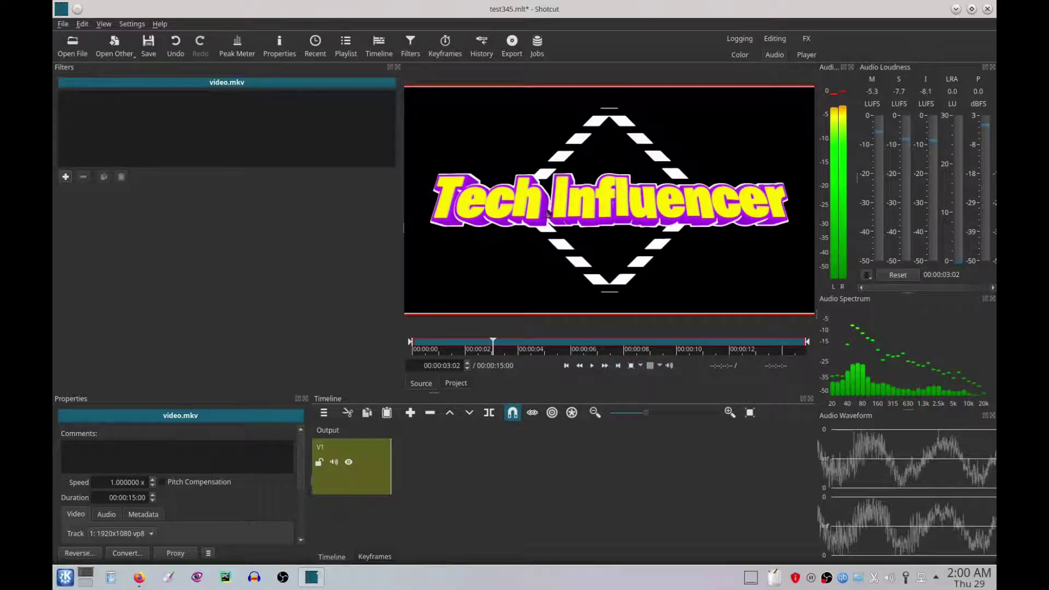
- Place the video.mkv clip at the start of track V1 on the timeline
drag(548, 213, 393, 459)
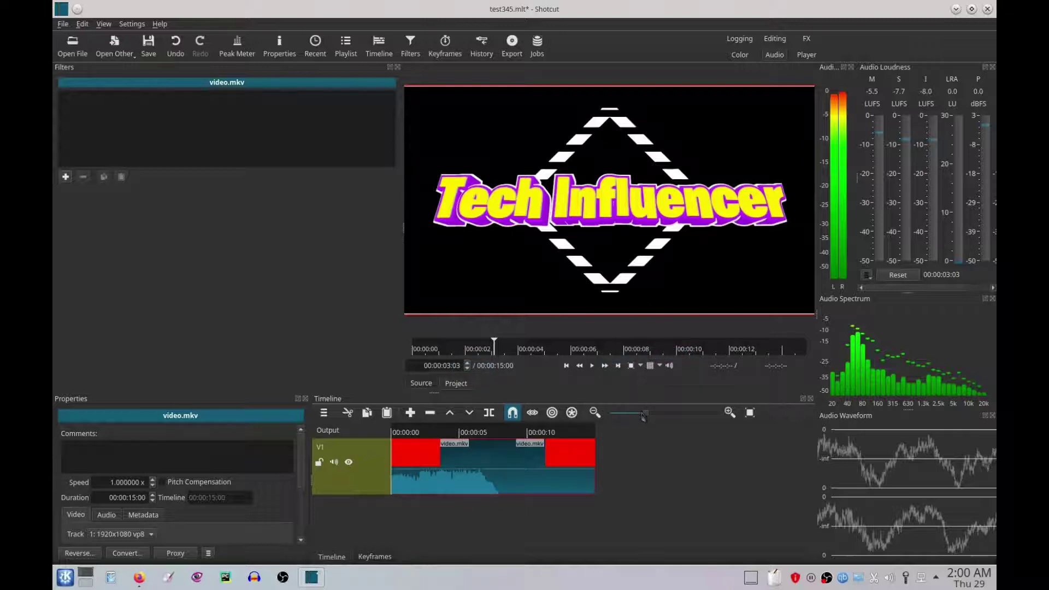
mouse_move(656, 414)
mouse_down()
mouse_move(689, 415)
mouse_move(645, 416)
mouse_up()
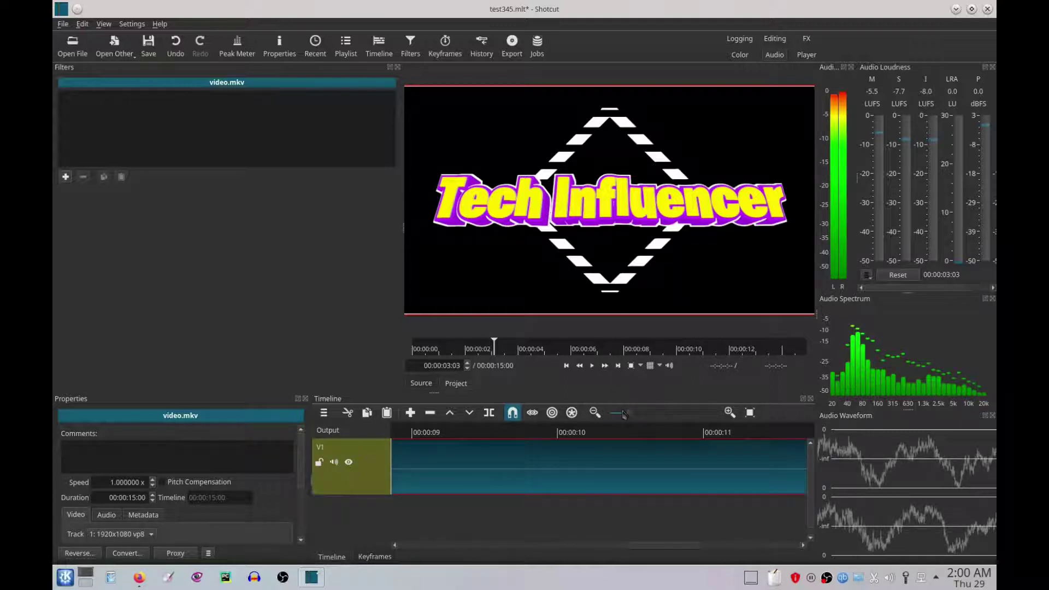
drag(629, 416, 652, 416)
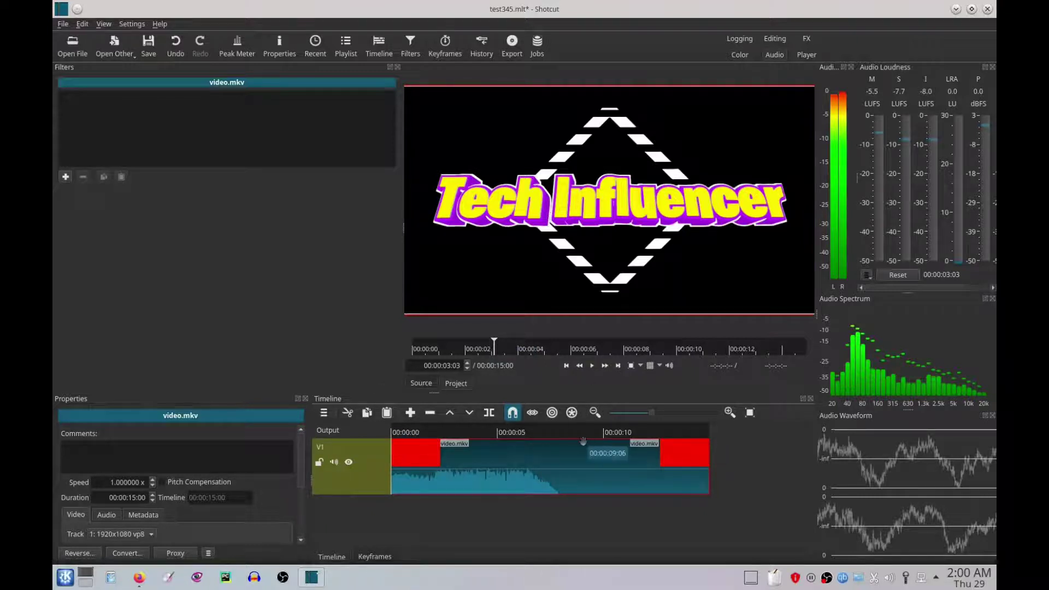
- Preview a short part of the timeline and move the playhead to the end of the video.mkv clip
click(591, 365)
click(592, 366)
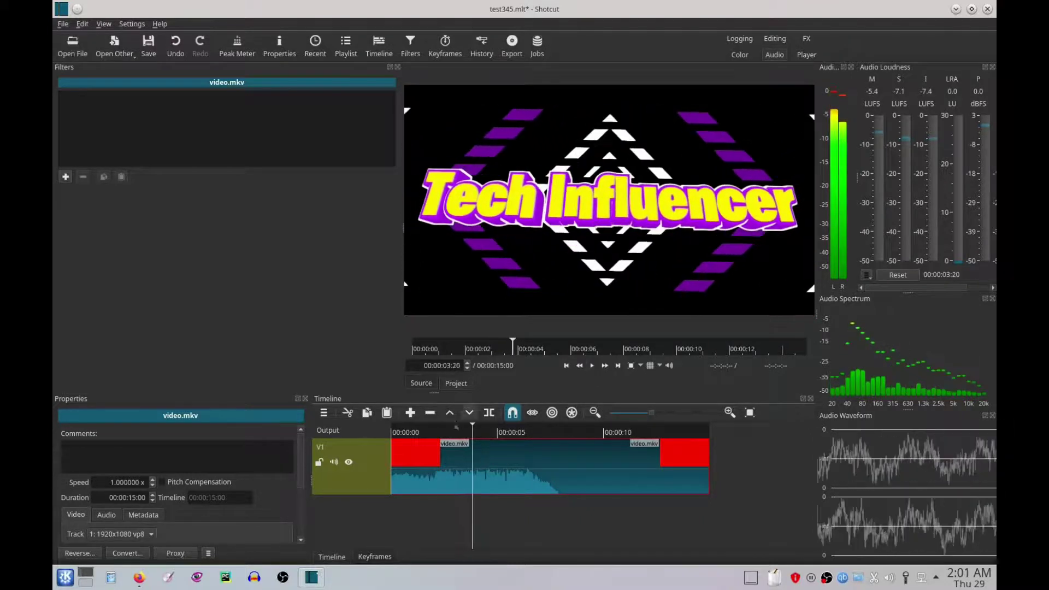
drag(496, 430, 713, 440)
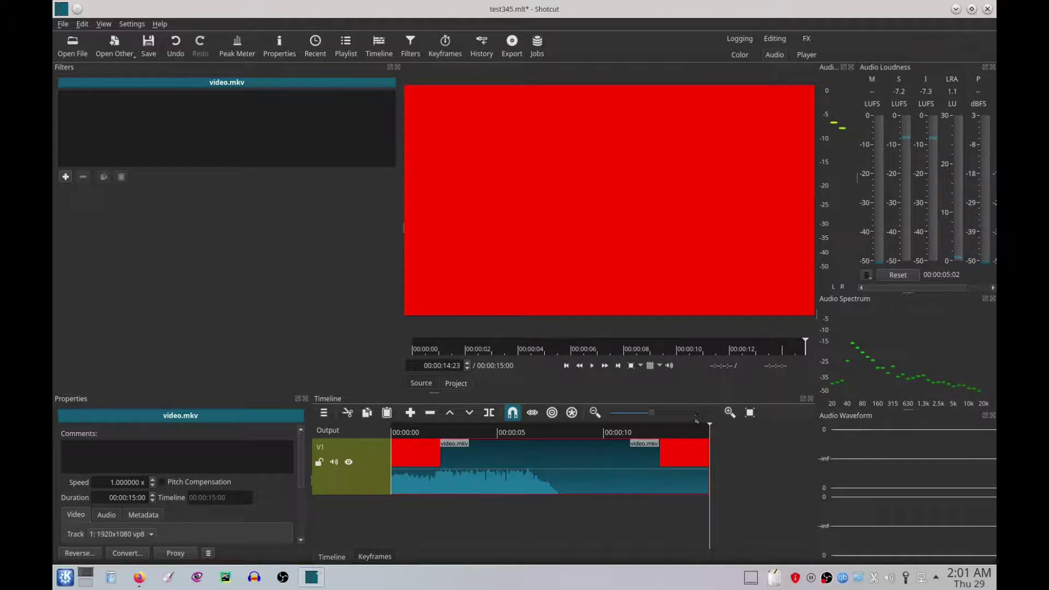
- Open razakath.mp4 from the Videos folder as the source clip
click(62, 24)
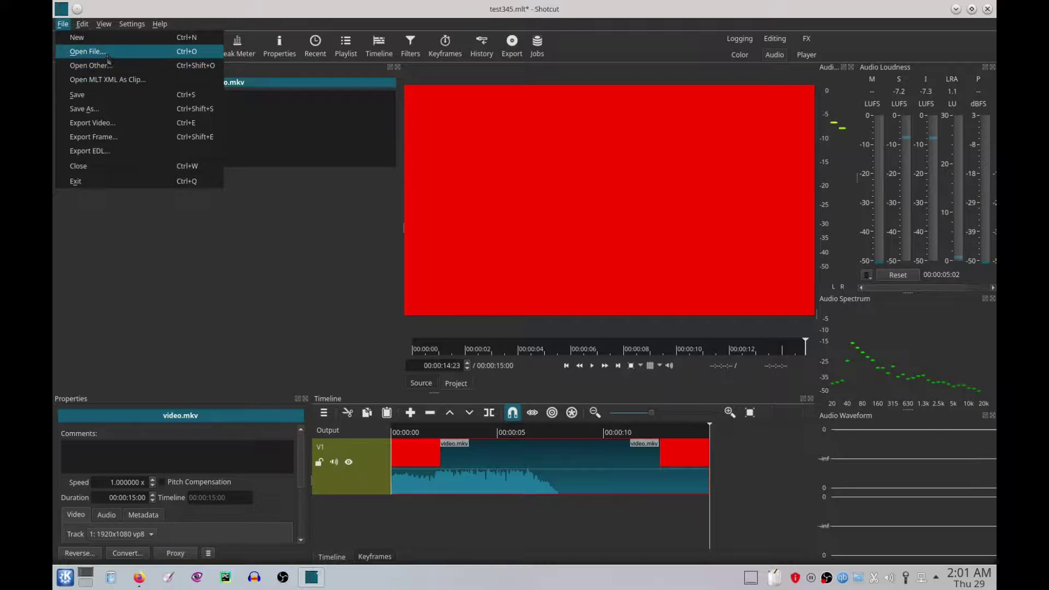
click(85, 51)
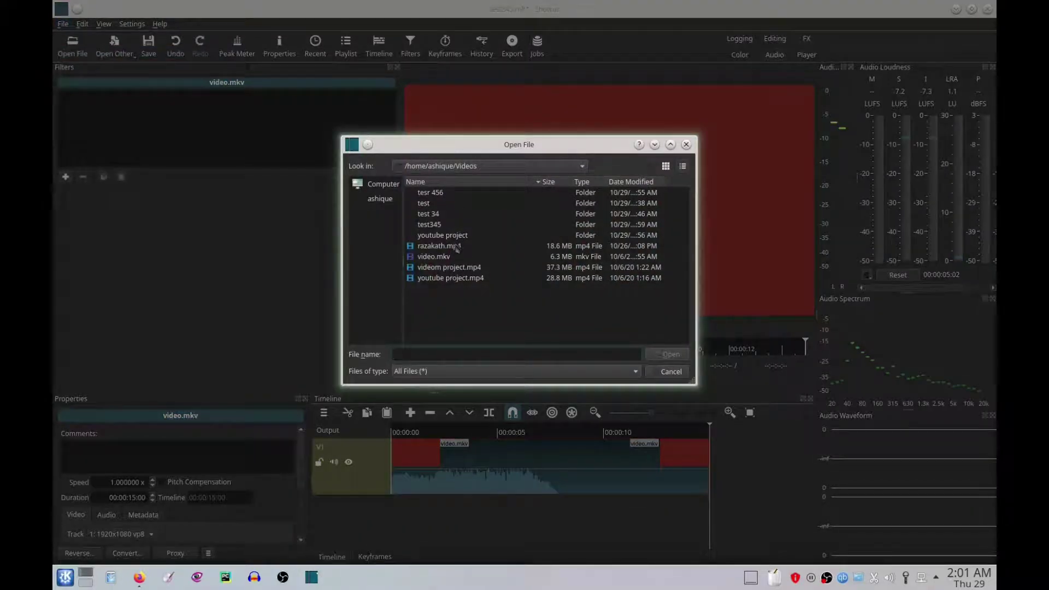
click(456, 247)
click(676, 356)
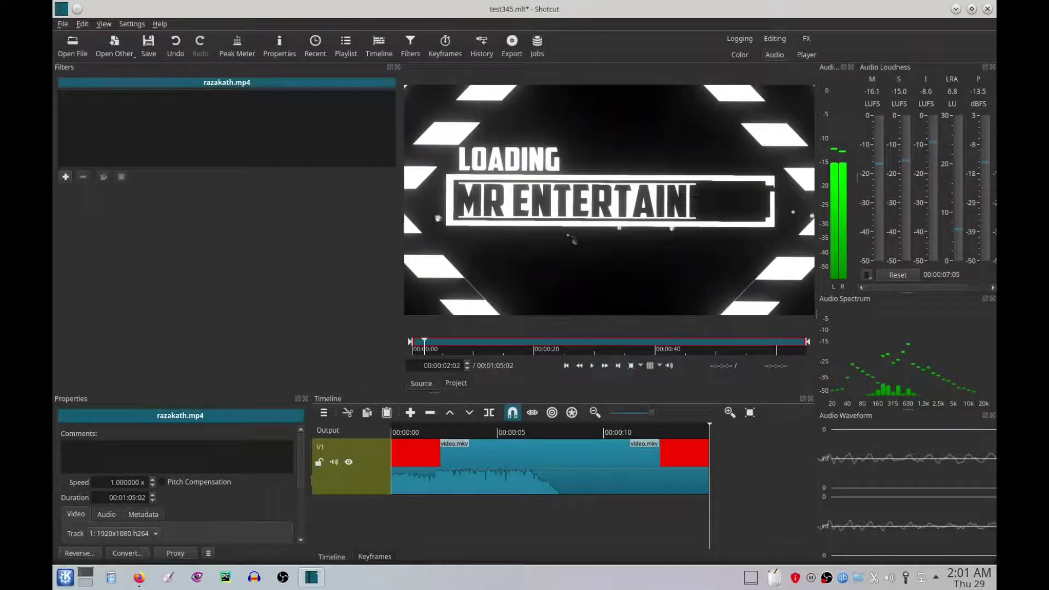
- Place the razakath.mp4 clip on track V1 directly after video.mkv, with the timeline zoomed out to show both clips
drag(570, 239, 714, 468)
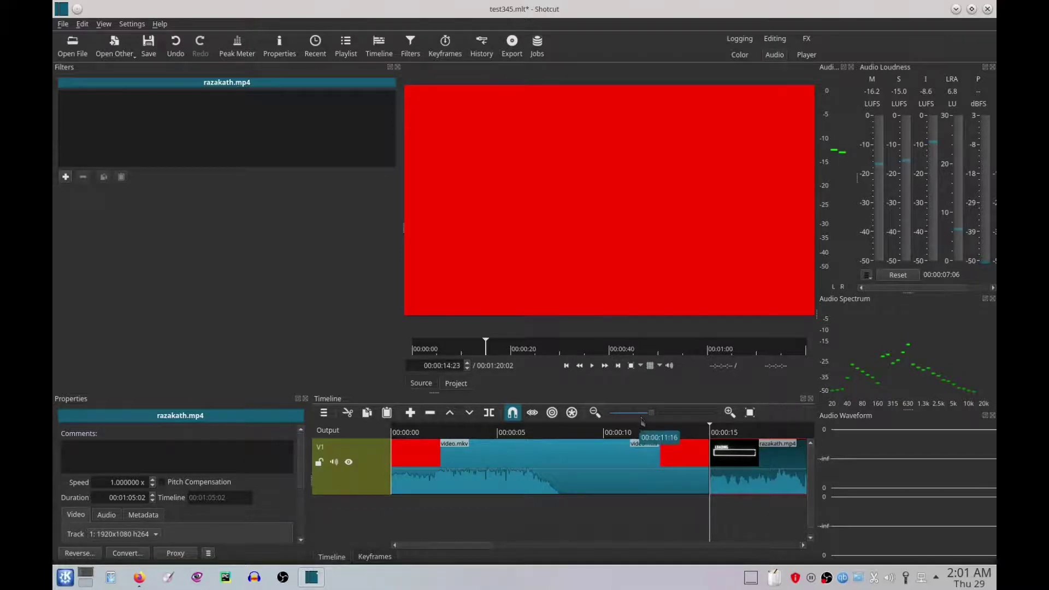
drag(650, 414, 631, 415)
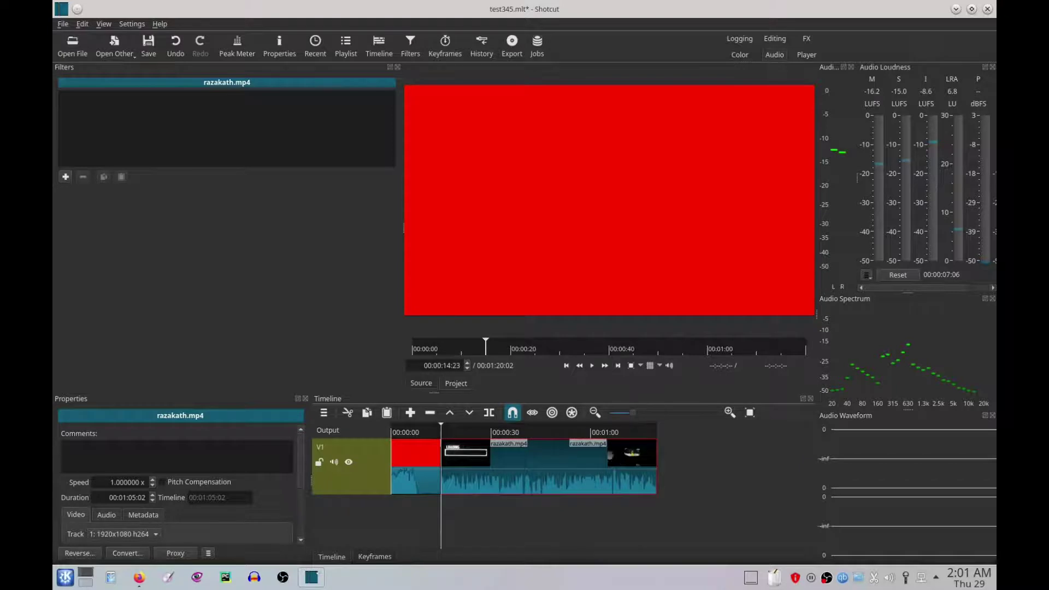
- Preview the transition from video.mkv into razakath.mp4 on the timeline, replaying it from within the video.mkv clip
click(590, 366)
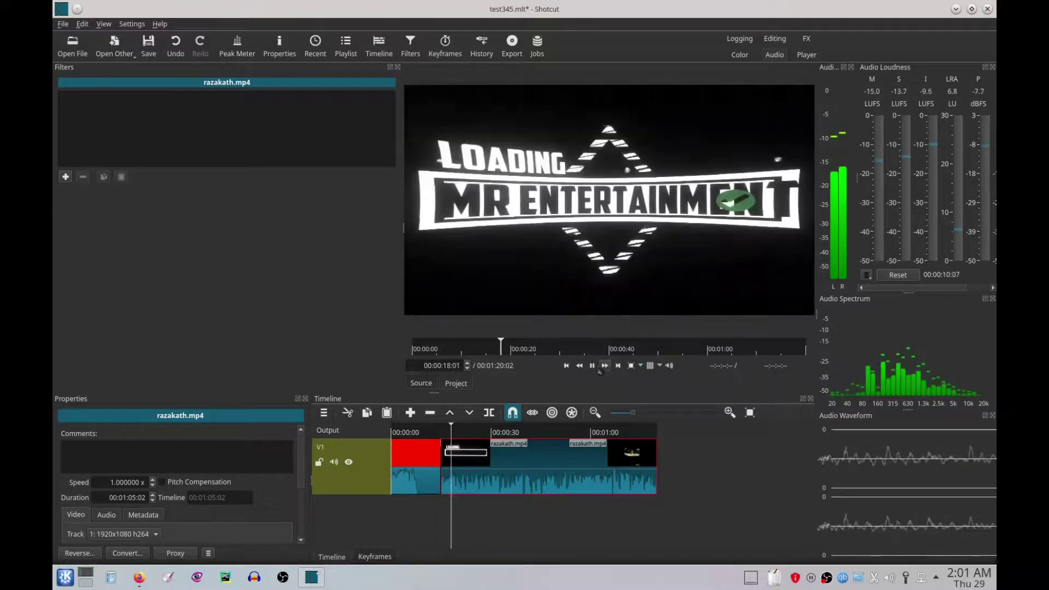
click(593, 366)
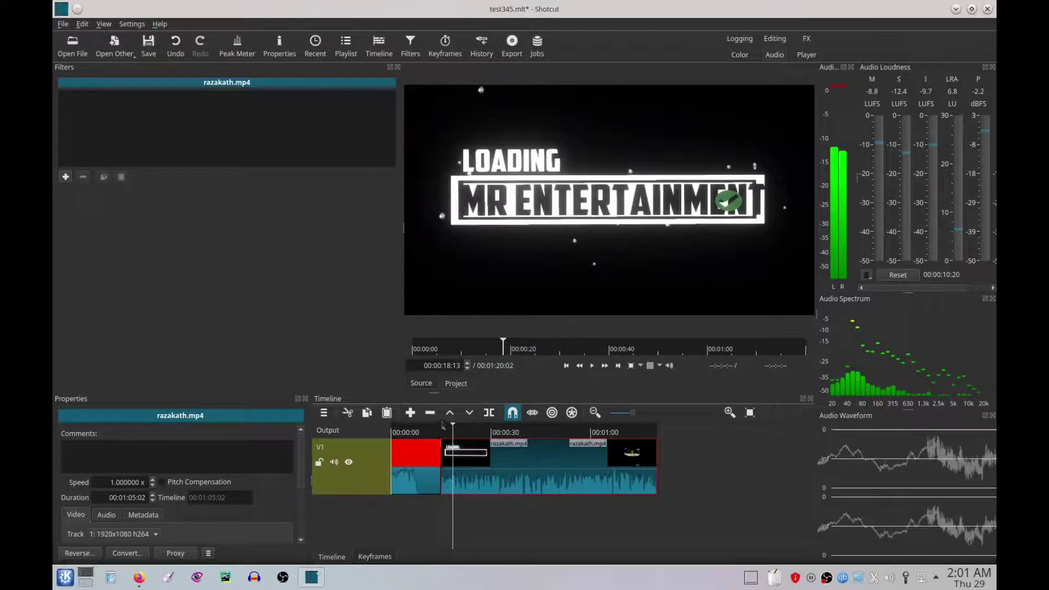
drag(453, 425, 427, 426)
click(591, 366)
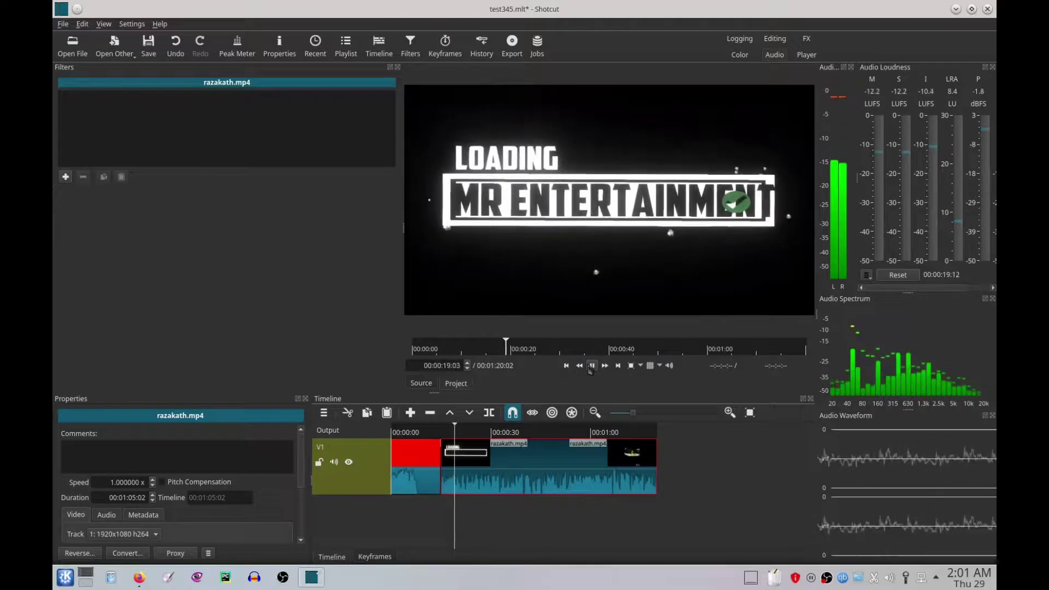
click(589, 367)
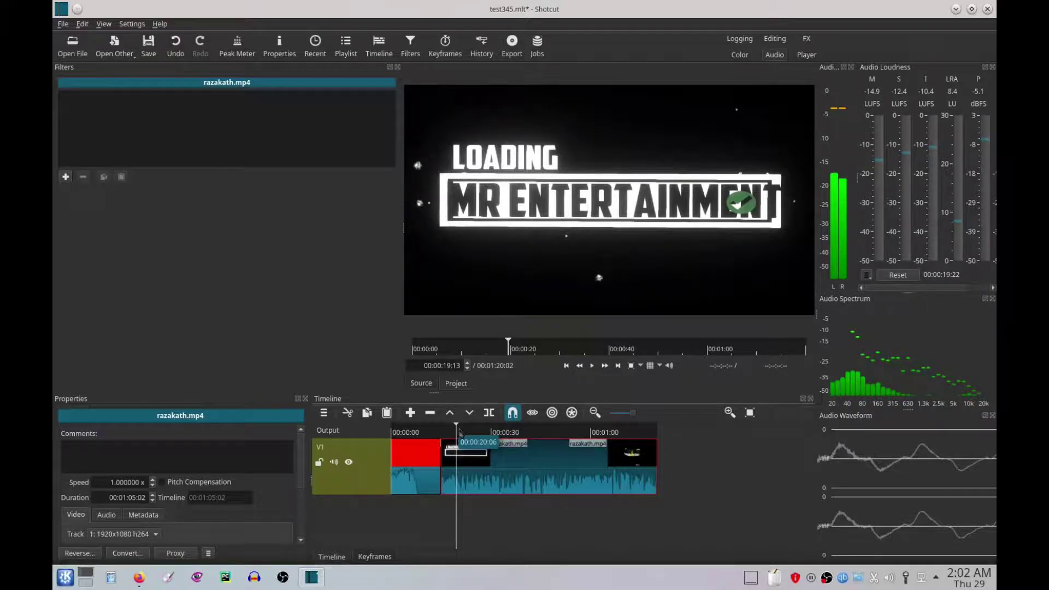
- Split the razakath.mp4 clip at 00:00:22:23 and remove the part after the cut from track V1
drag(458, 430, 487, 449)
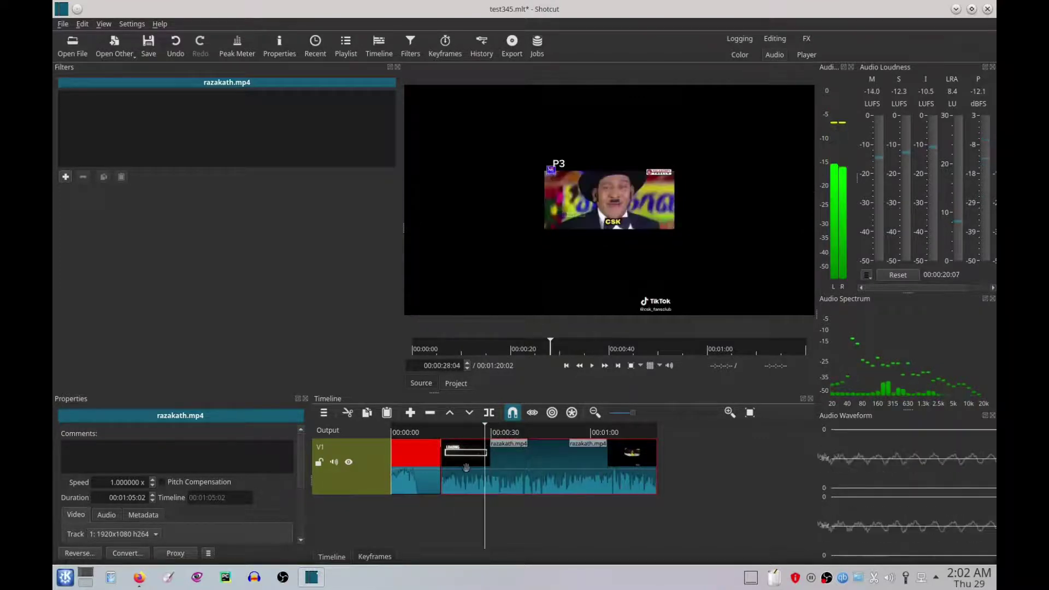
click(477, 428)
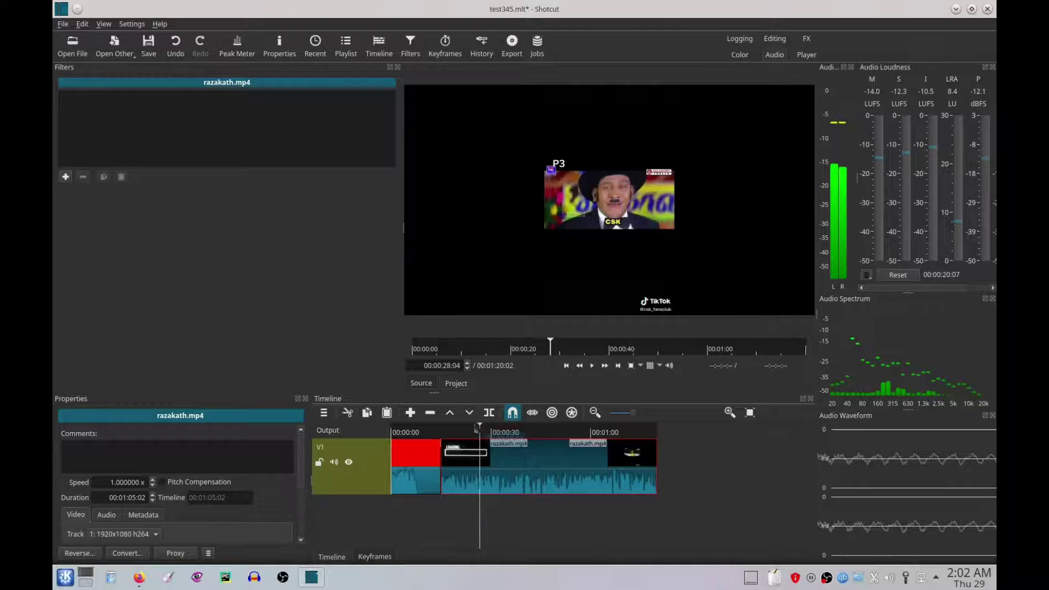
drag(476, 427, 468, 425)
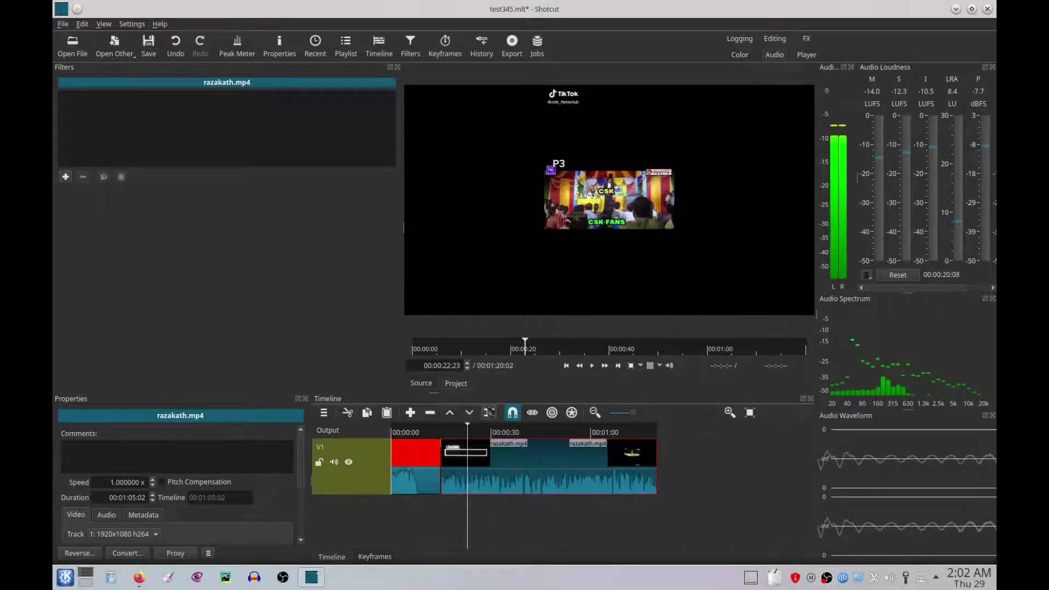
click(488, 412)
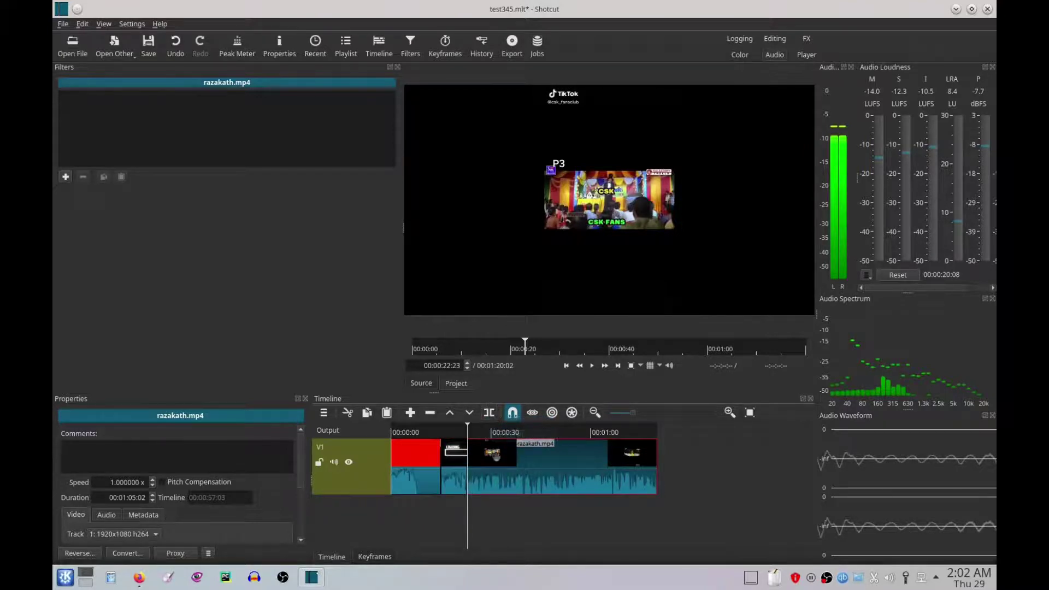
right_click(495, 461)
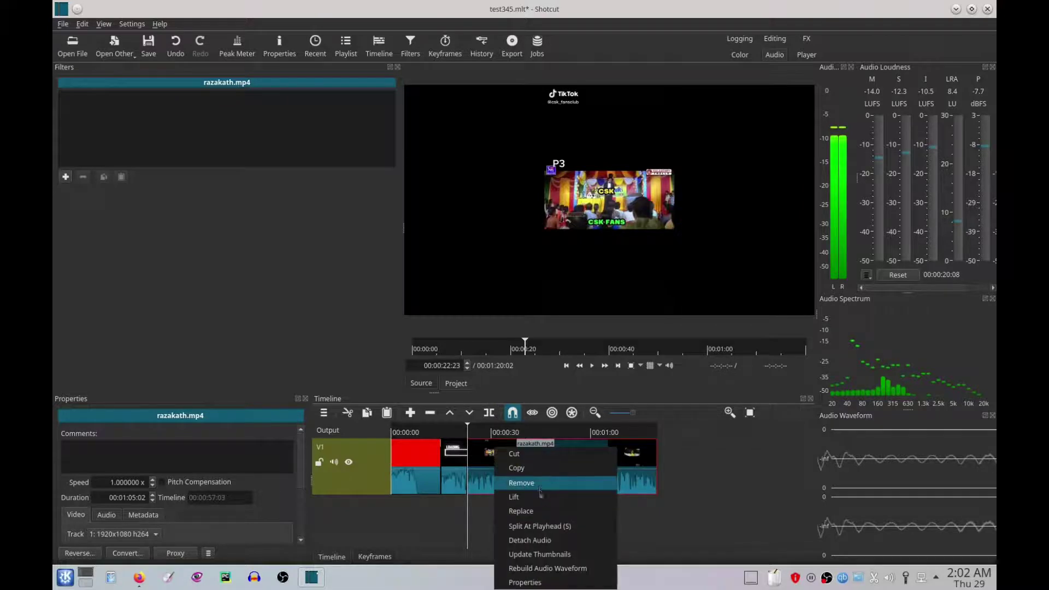
click(539, 488)
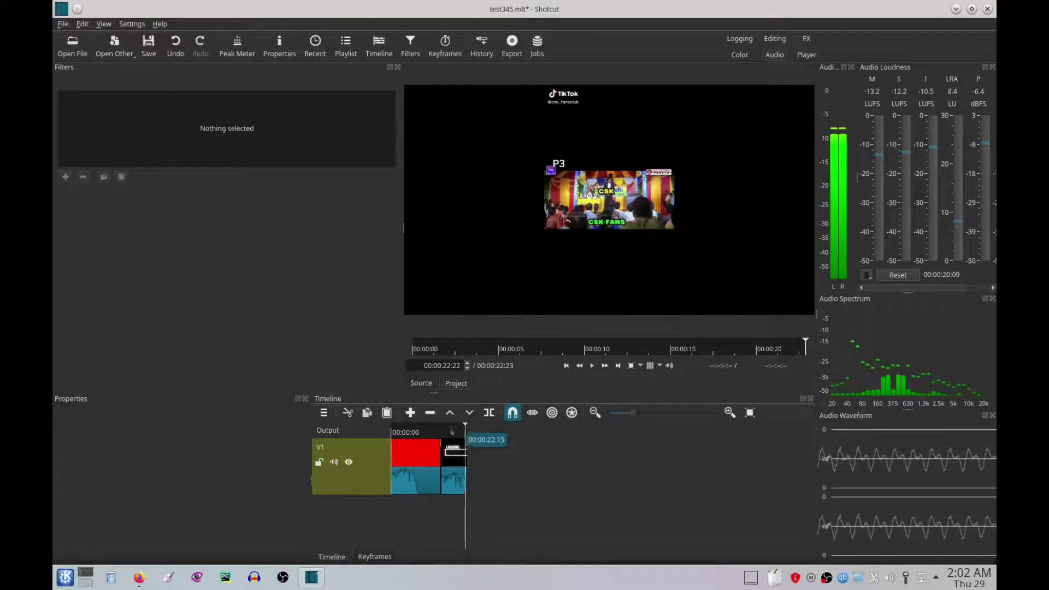
- Play the shortened timeline from within the video.mkv clip and pause just after razakath.mp4 begins
click(406, 427)
click(592, 367)
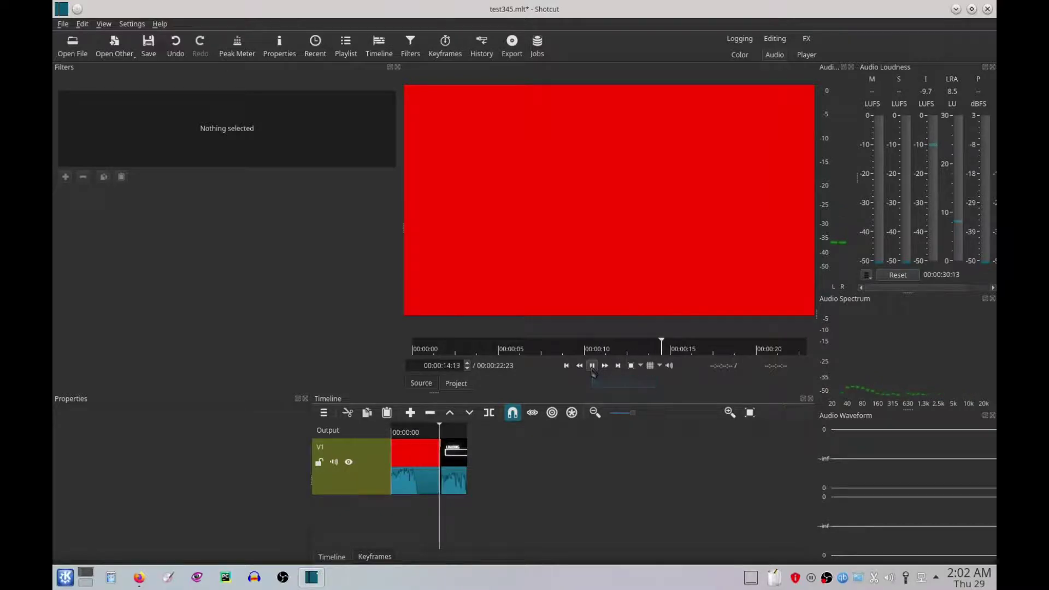
click(592, 367)
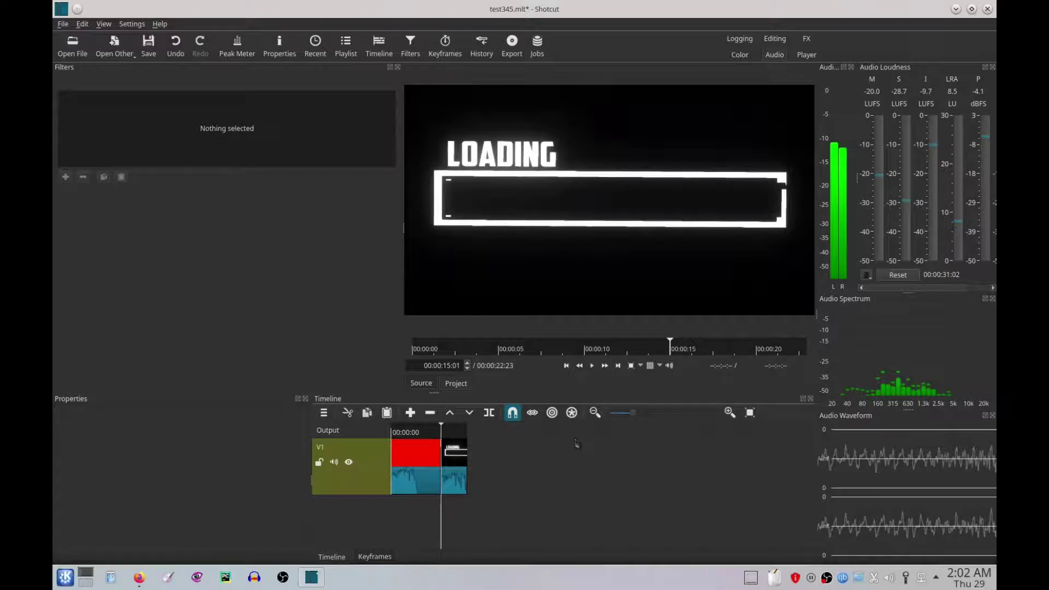
- Add an audio track to the timeline and select it
click(323, 412)
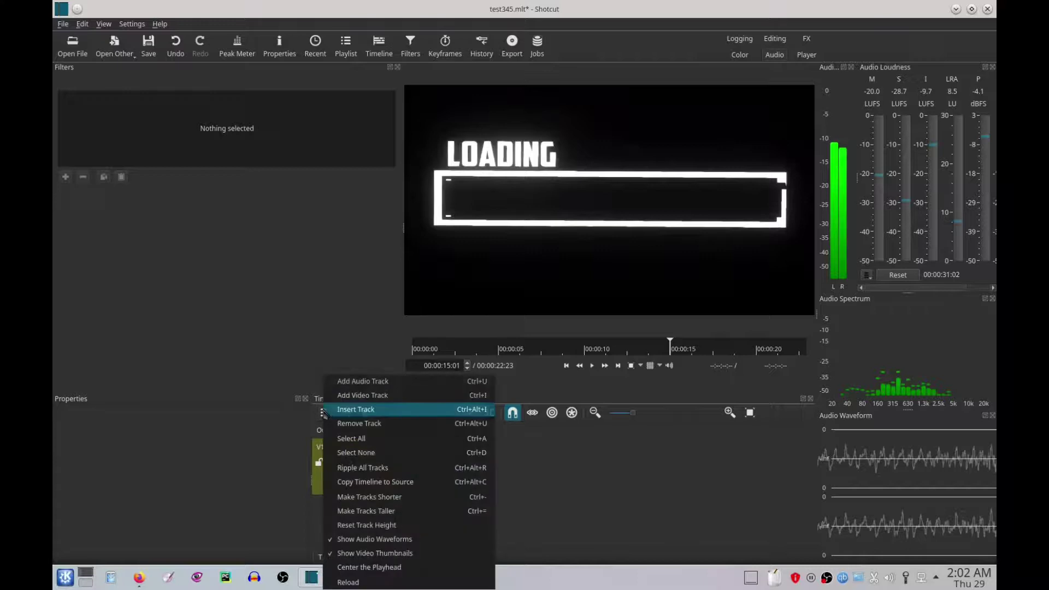
click(361, 386)
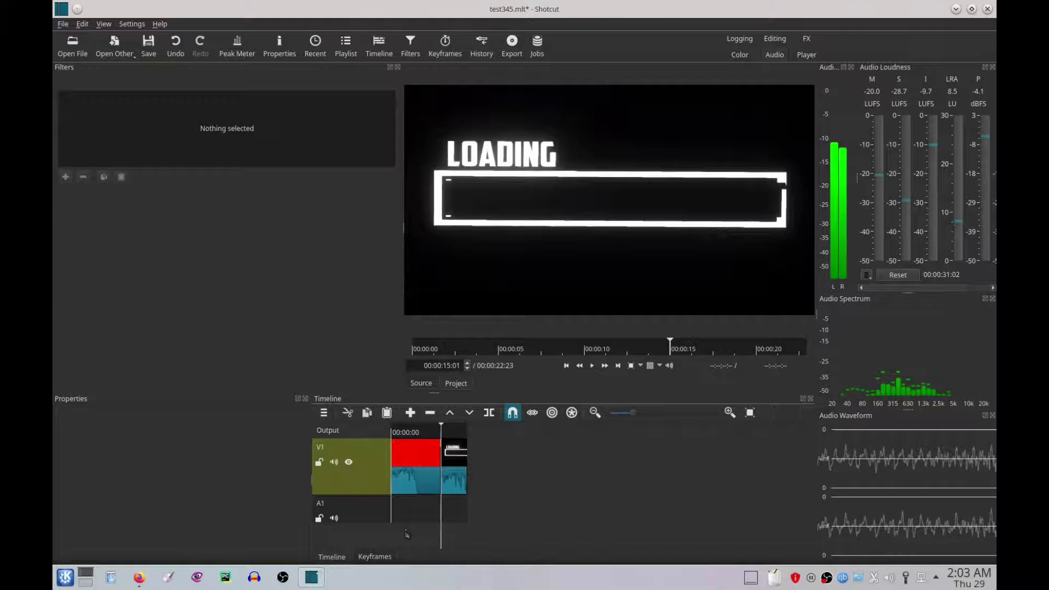
click(356, 519)
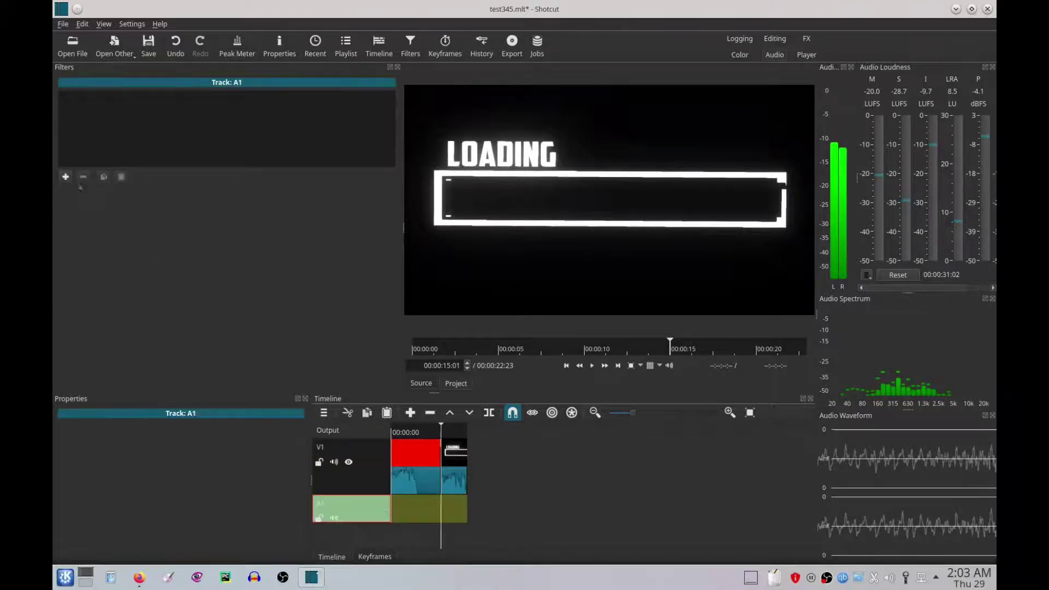
- Browse the Music, home and root folders for an audio file to open
click(73, 43)
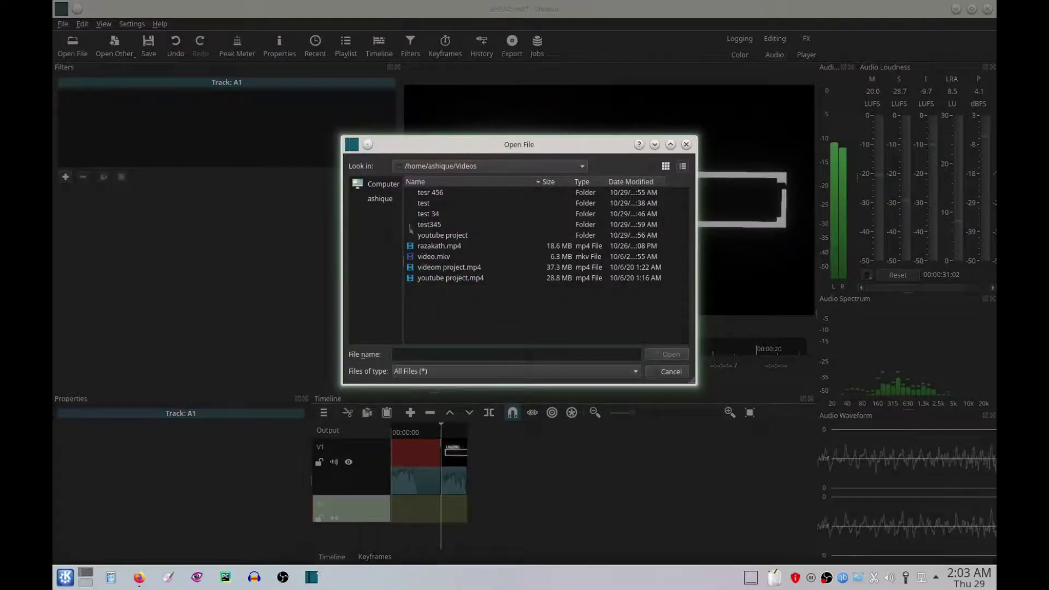
click(382, 201)
scroll(486, 279, down, 1)
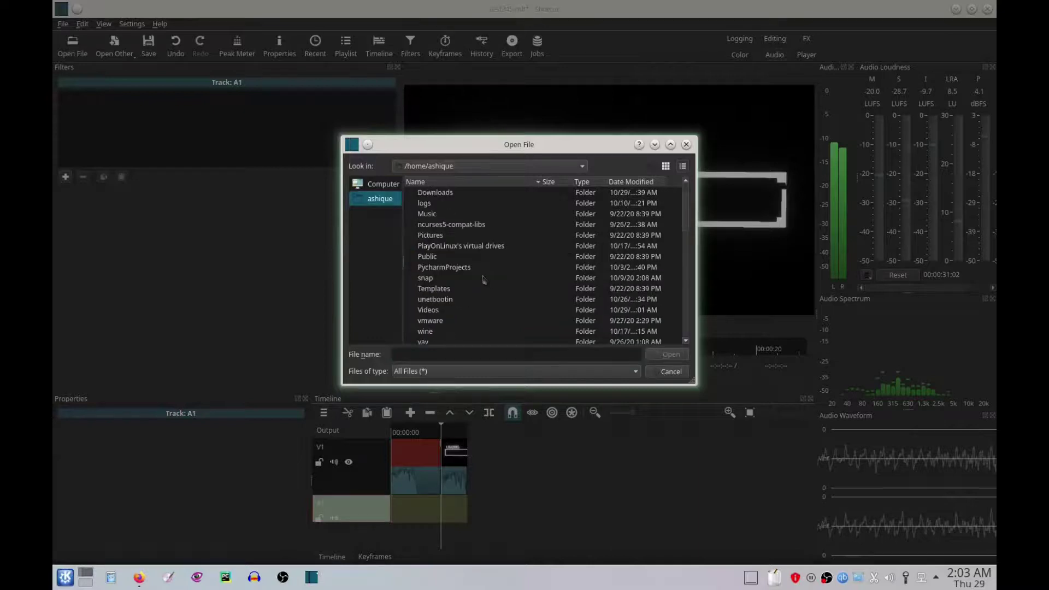
scroll(485, 279, up, 1)
double_click(429, 246)
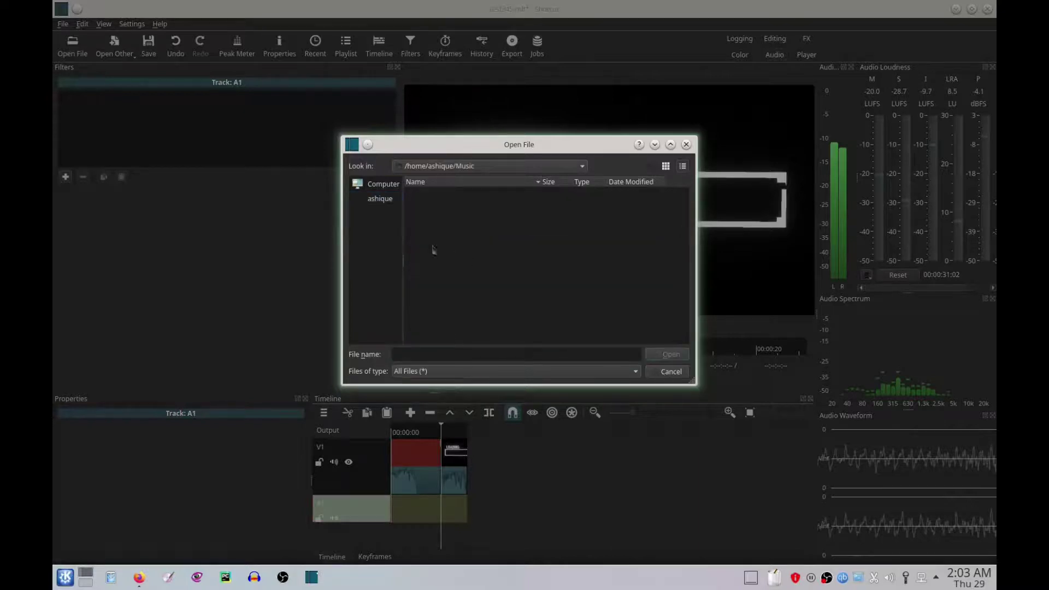
click(382, 201)
scroll(501, 258, down, 10)
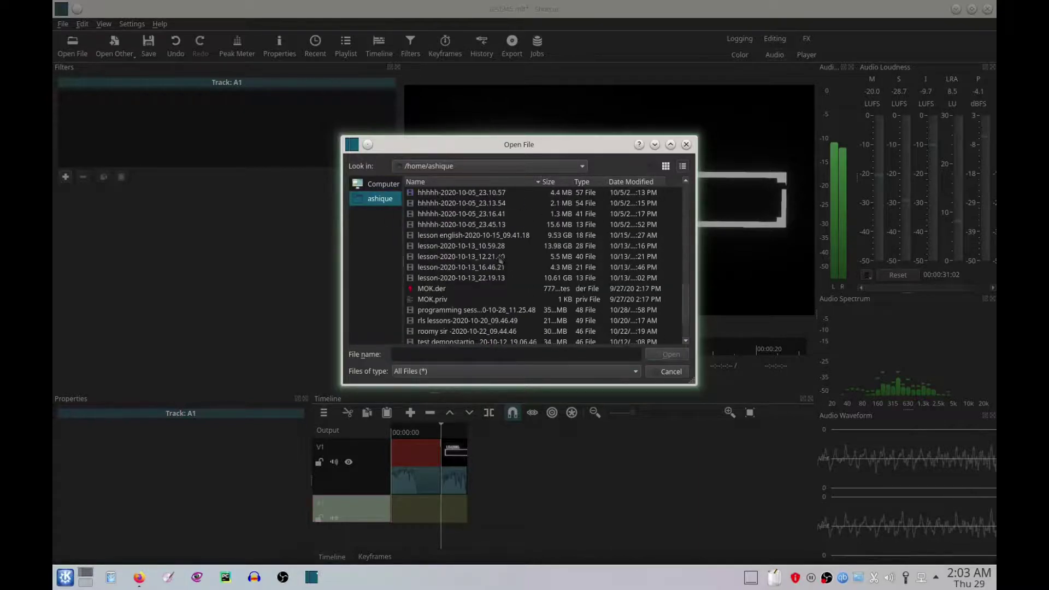
scroll(498, 257, up, 10)
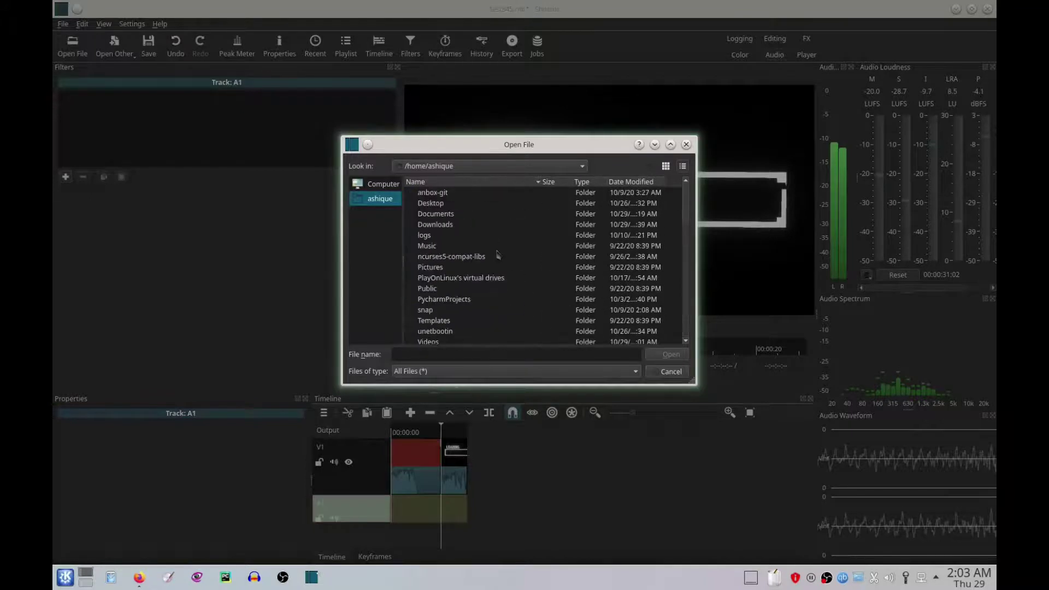
click(387, 185)
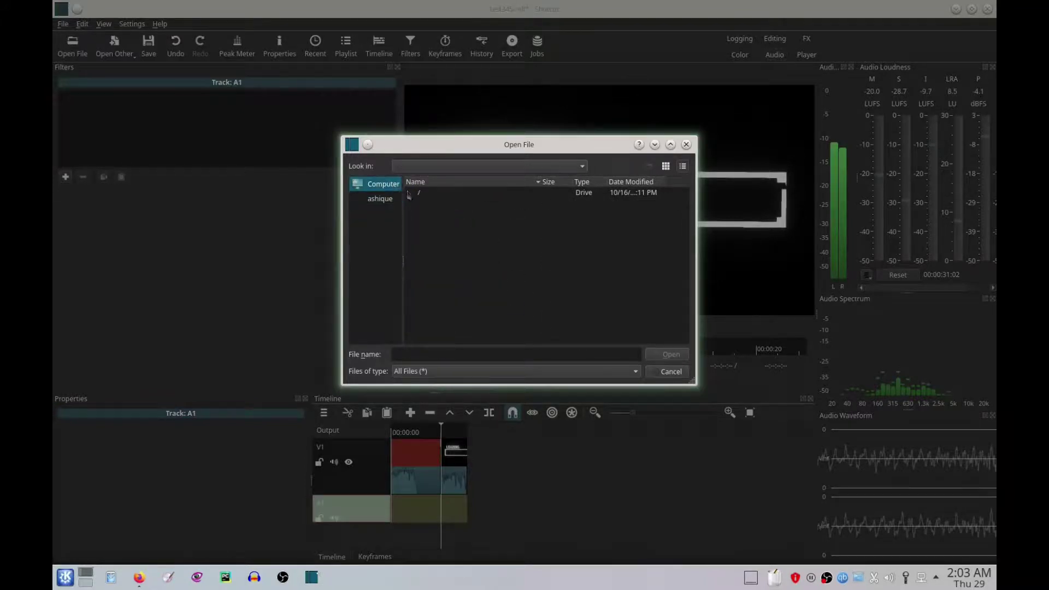
double_click(410, 193)
scroll(497, 263, down, 3)
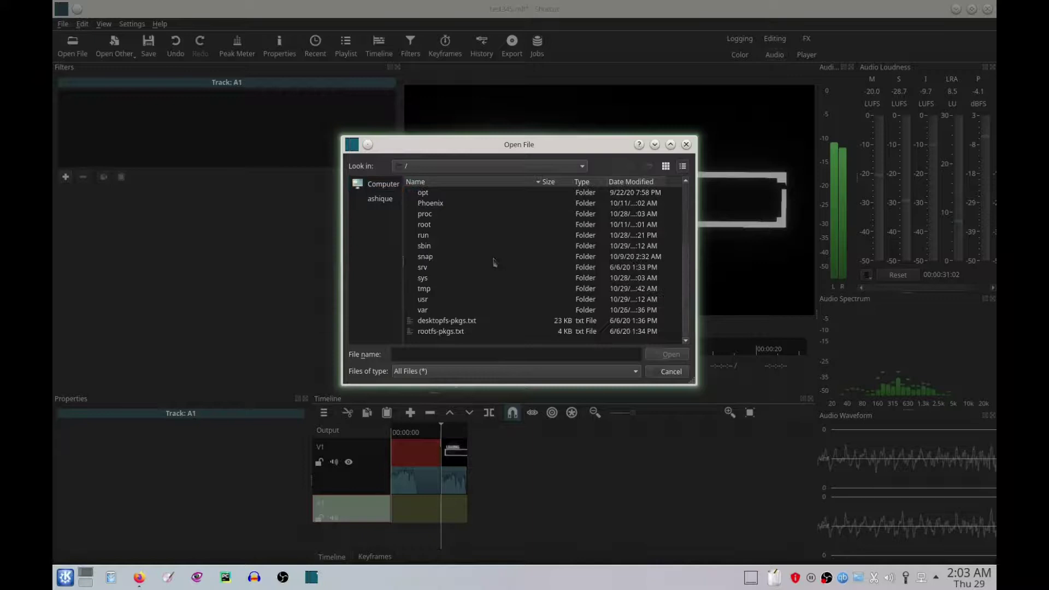
- Open Aero Chord feat. DDARK - Shootin Stars [NCS Release].mp3 from the Downloads folder and pause its playback
click(382, 200)
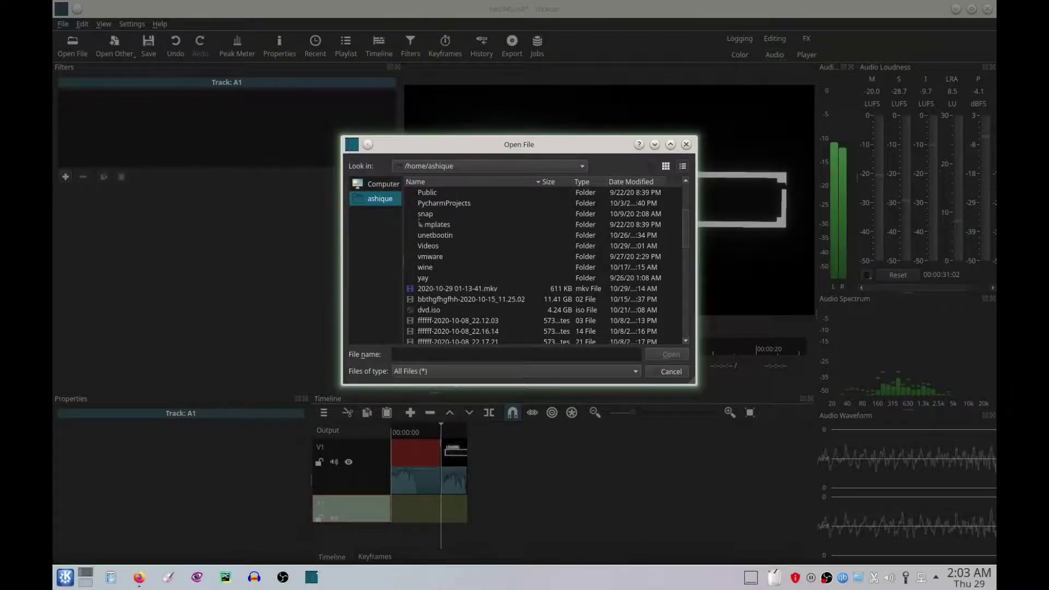
scroll(420, 223, down, 3)
scroll(426, 235, up, 6)
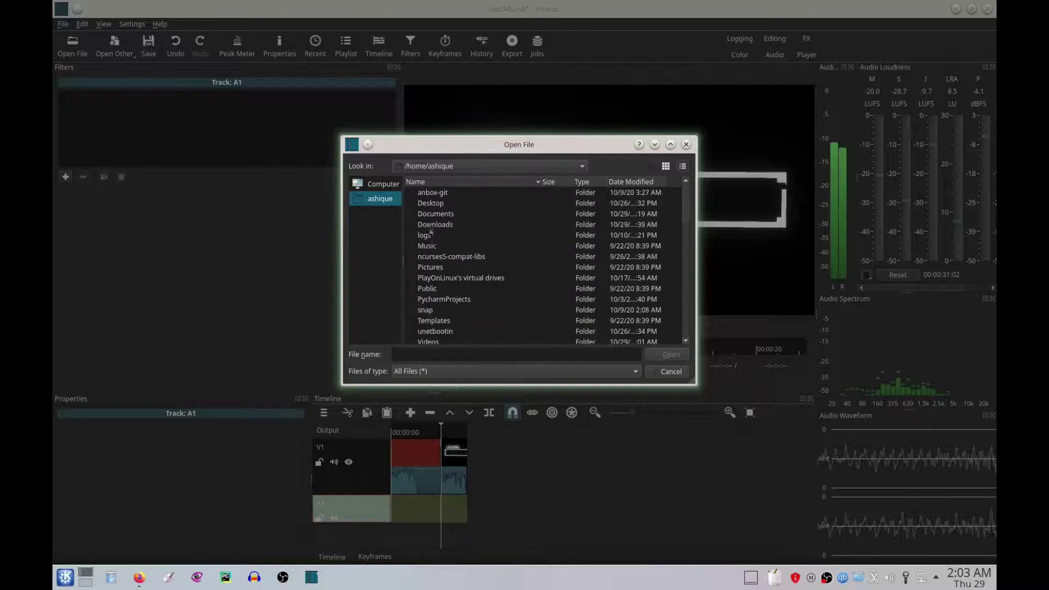
double_click(431, 225)
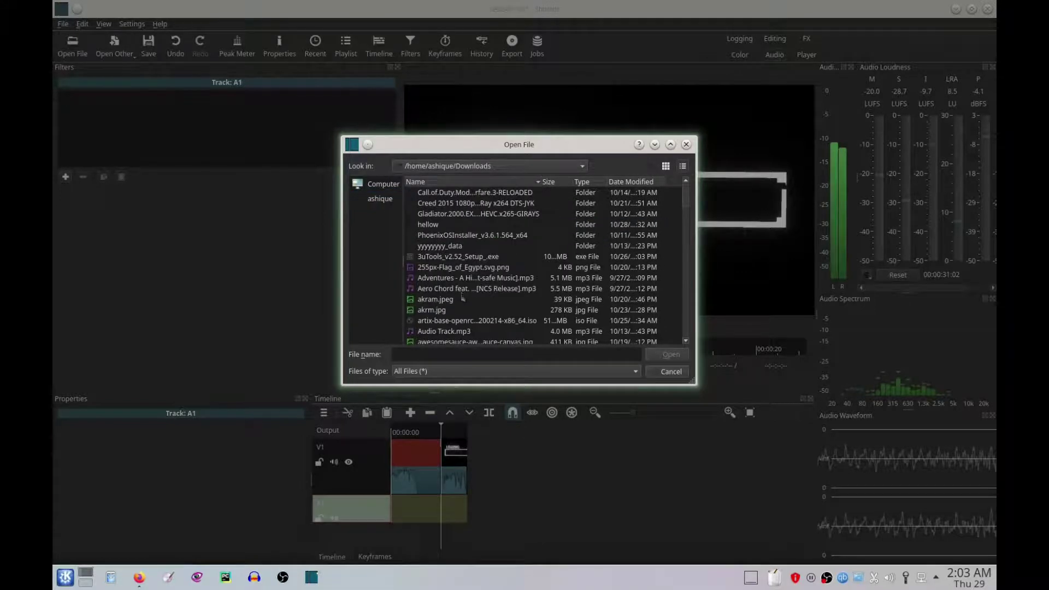
click(459, 289)
click(661, 358)
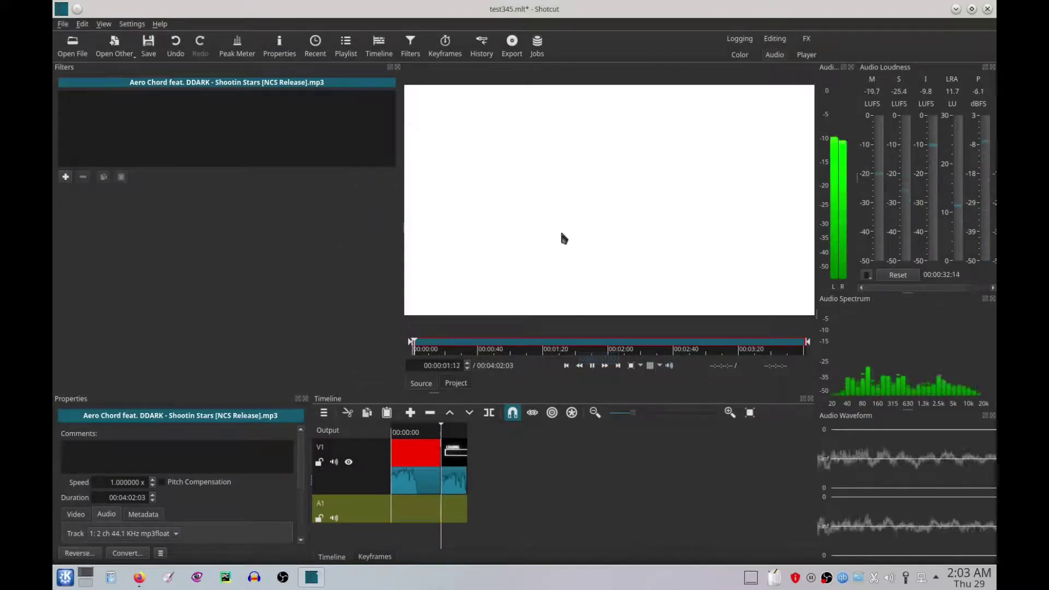
click(592, 365)
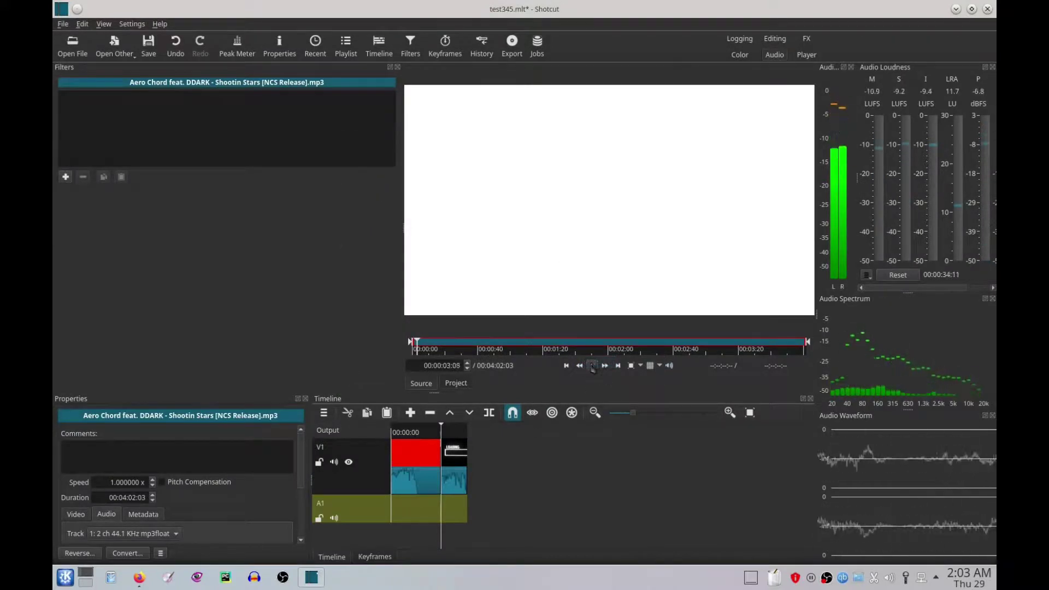
- Place the Aero Chord mp3 at the start of track A1, with the timeline zoomed out to show its full length
drag(503, 309, 397, 510)
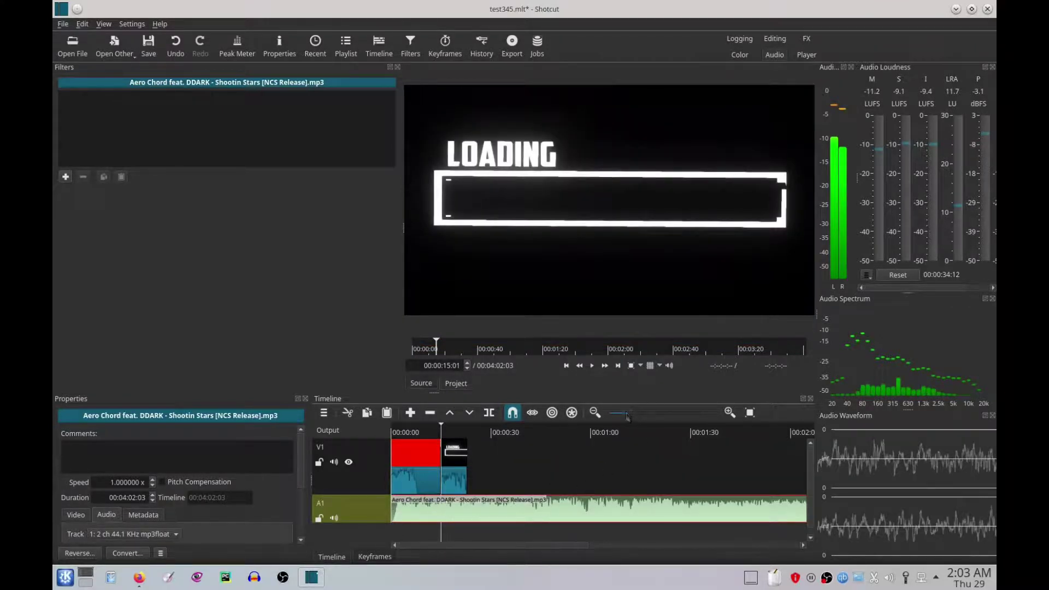
drag(632, 413, 625, 416)
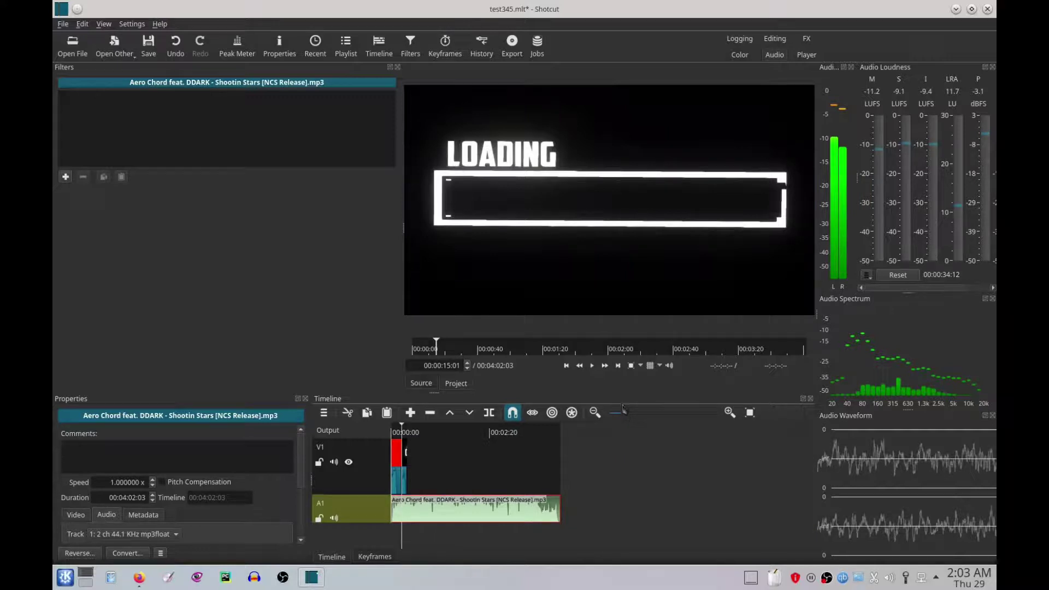
- Split the Aero Chord audio clip at 00:00:24:01 and remove the part after the cut from track A1
click(406, 429)
click(408, 429)
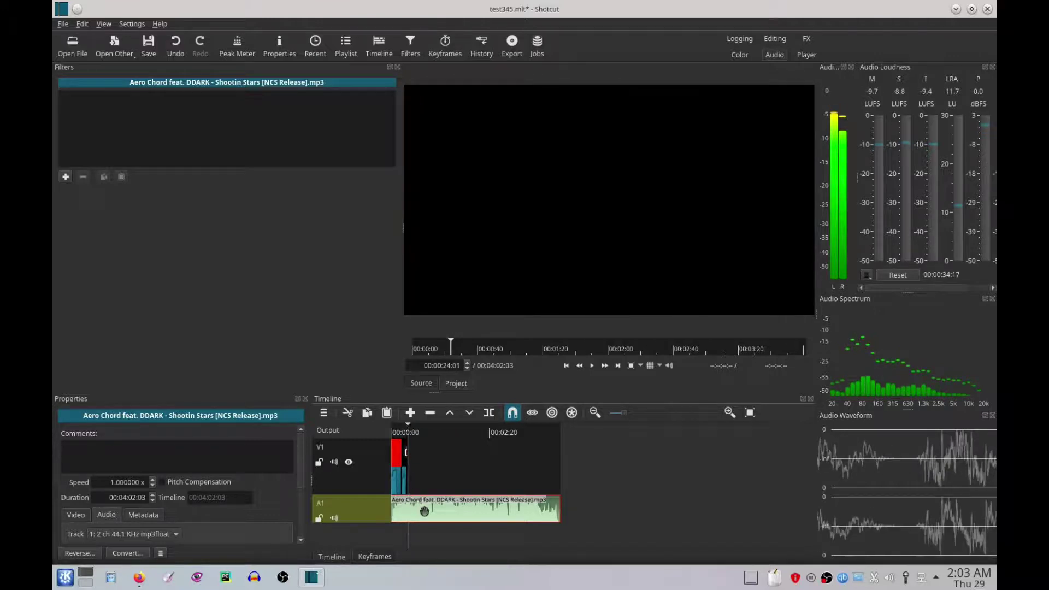
click(487, 416)
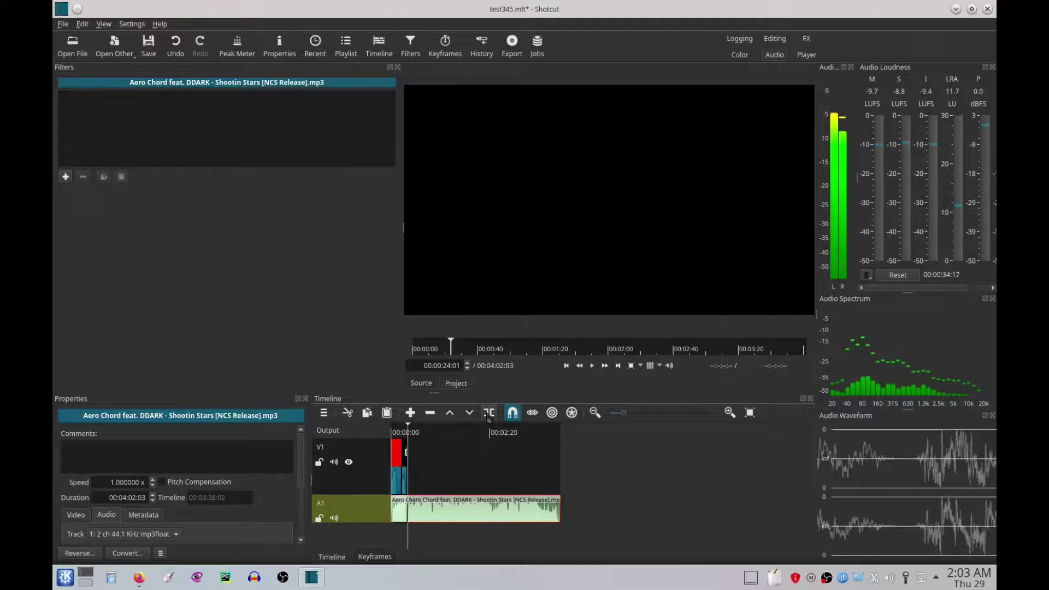
right_click(451, 507)
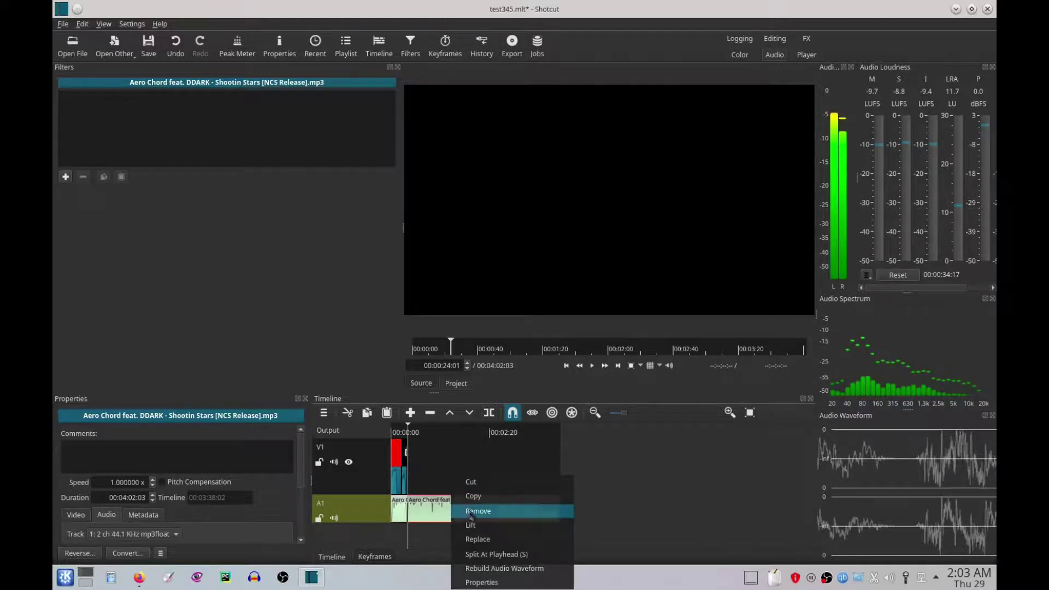
click(468, 512)
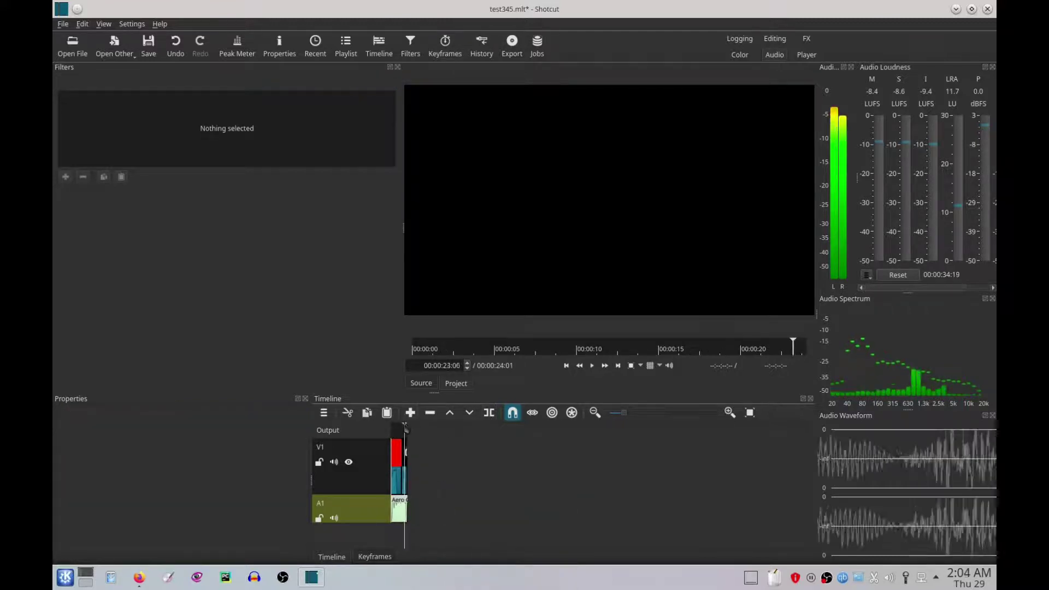
- Play the project from its beginning for about five seconds to check the video together with the music track
key(space)
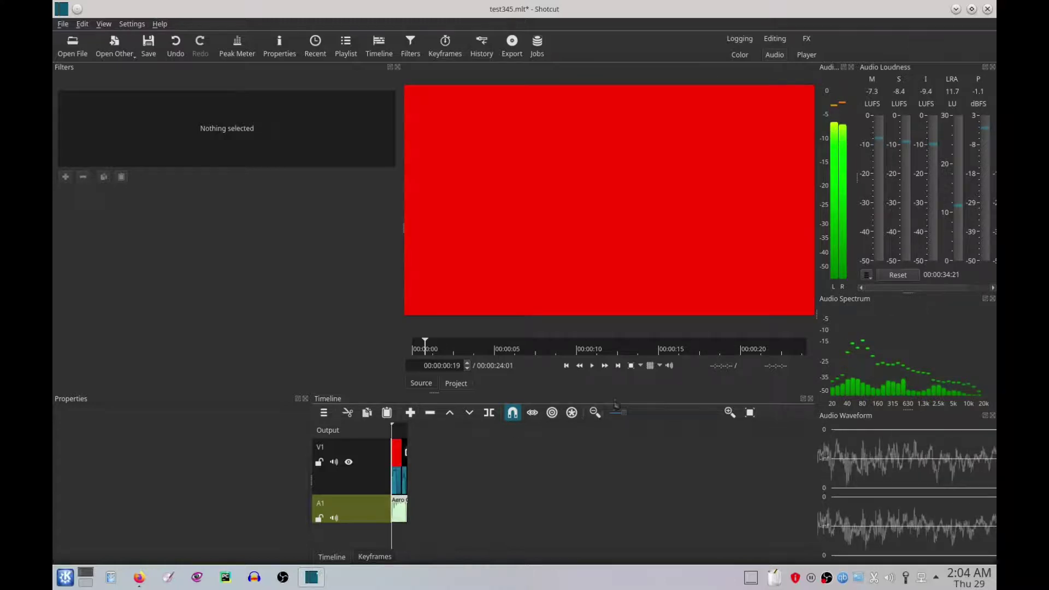
click(592, 367)
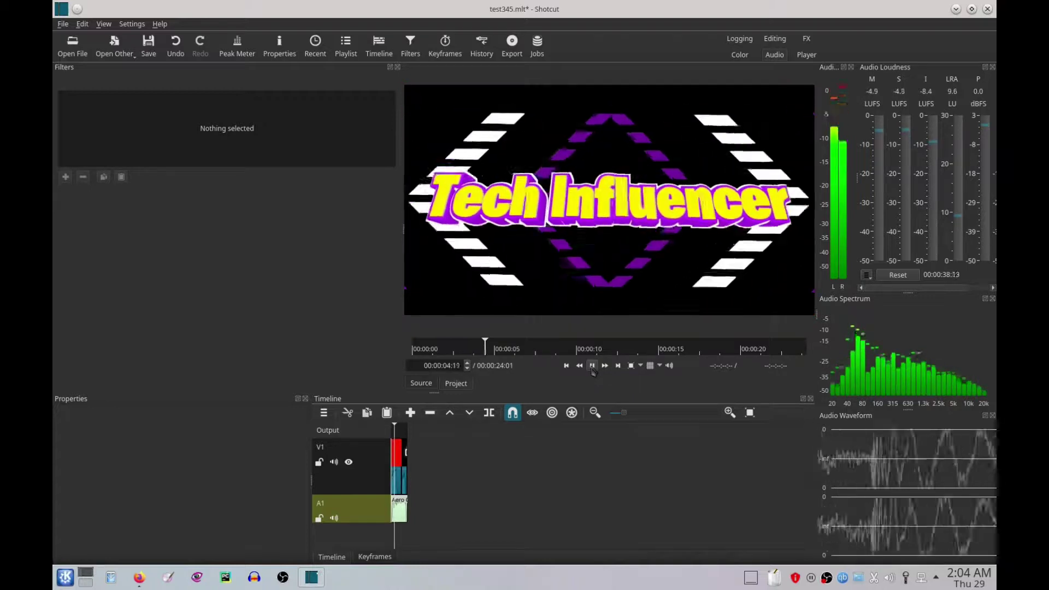
click(592, 366)
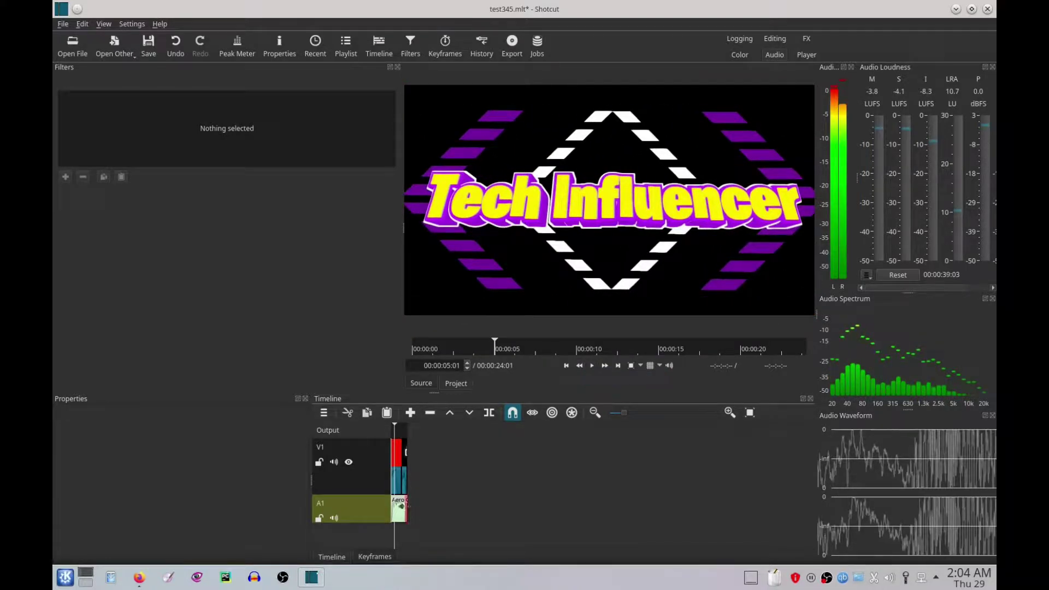
- Add a Gain / Volume filter to the Aero Chord clip on track A1 and set its level to -11.6 dB
click(395, 507)
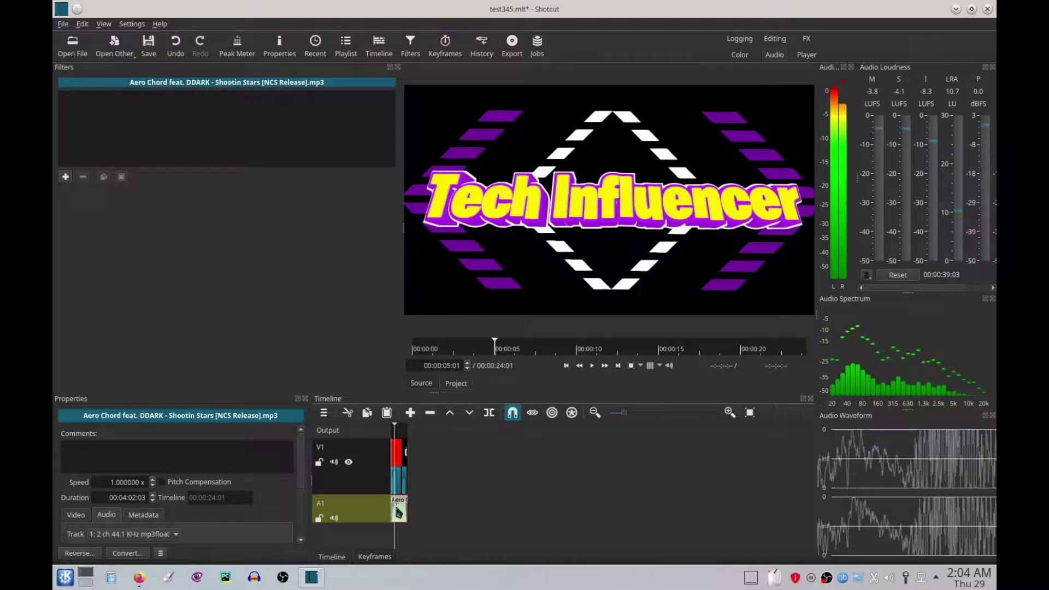
click(65, 176)
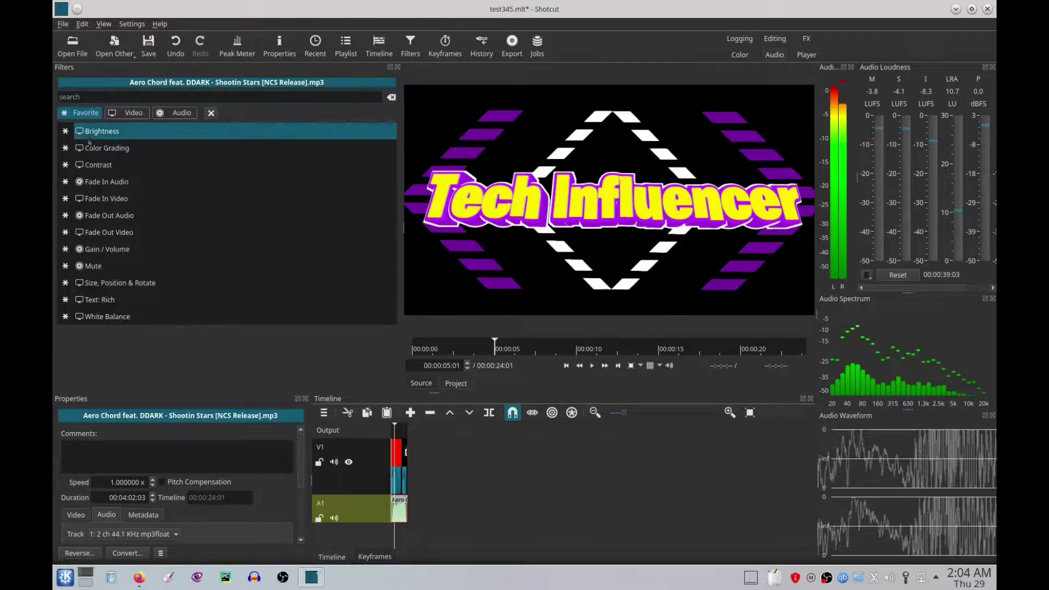
click(116, 250)
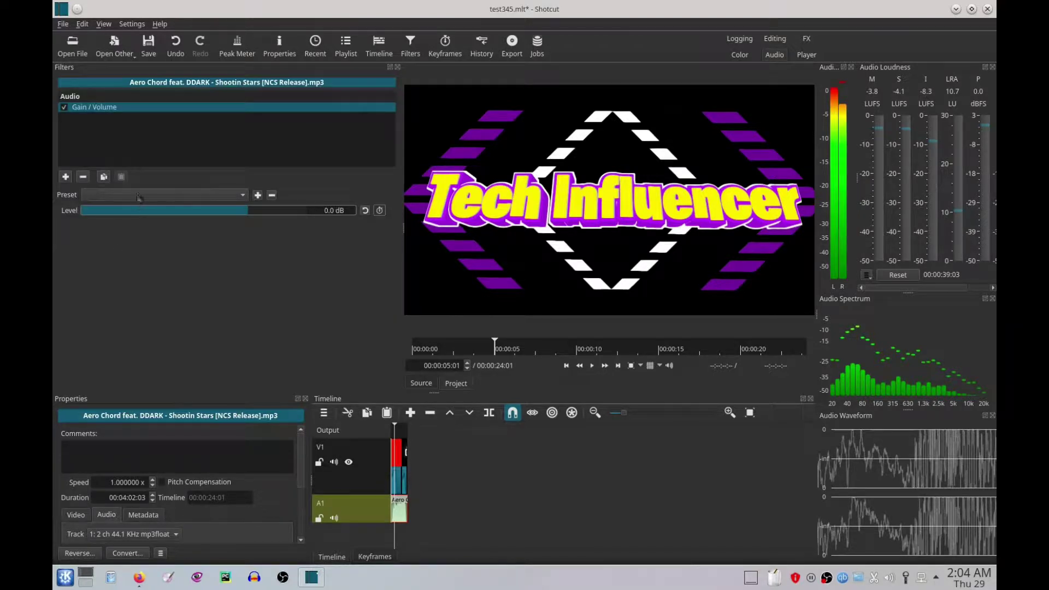
drag(243, 213, 240, 213)
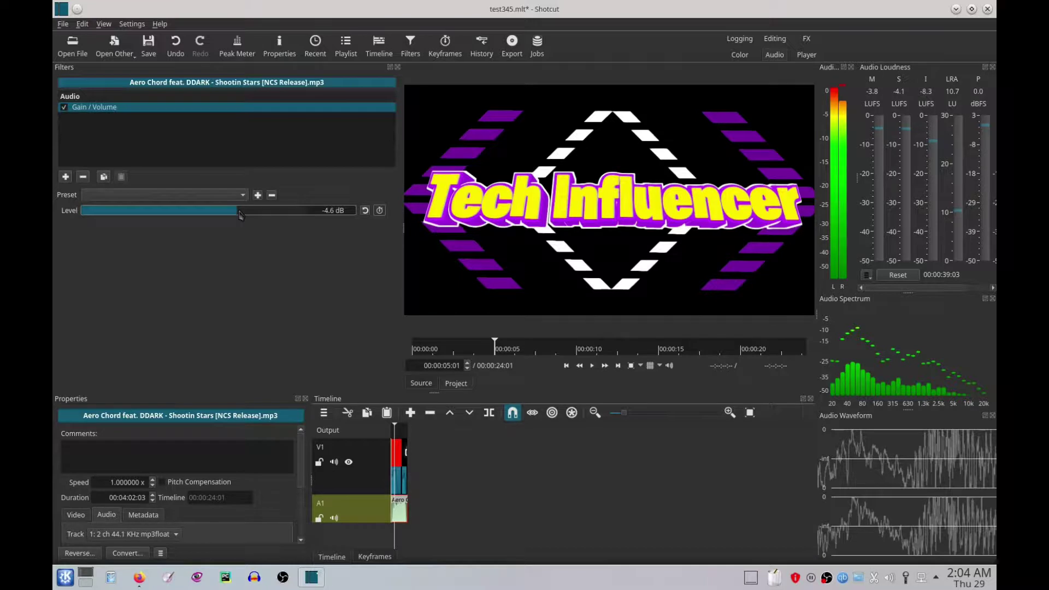
drag(240, 213, 223, 217)
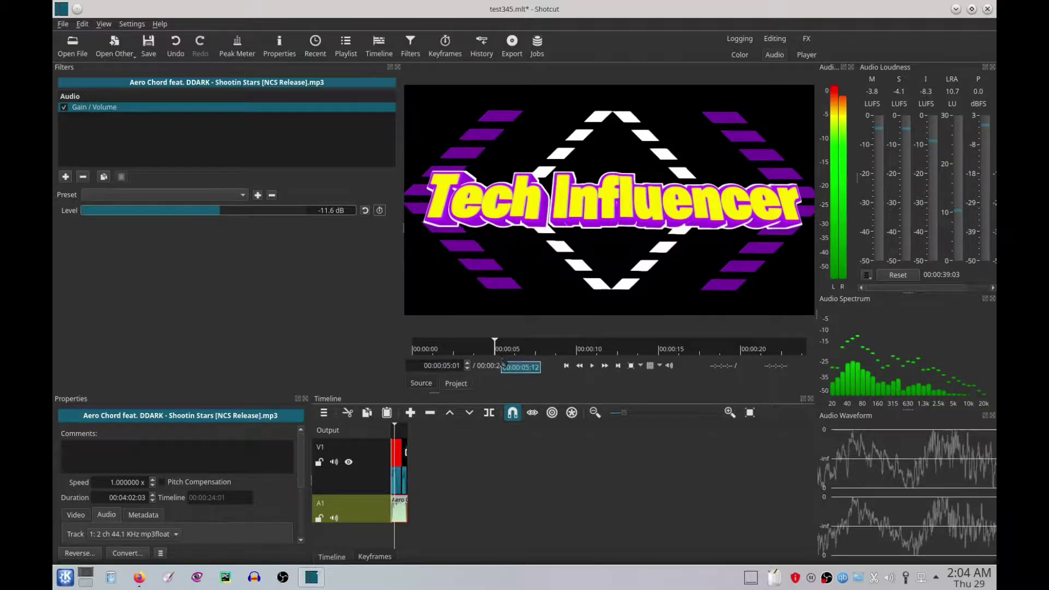
- Return the playhead to 00:00:00:00 and play the project to hear the music at the reduced level
click(484, 345)
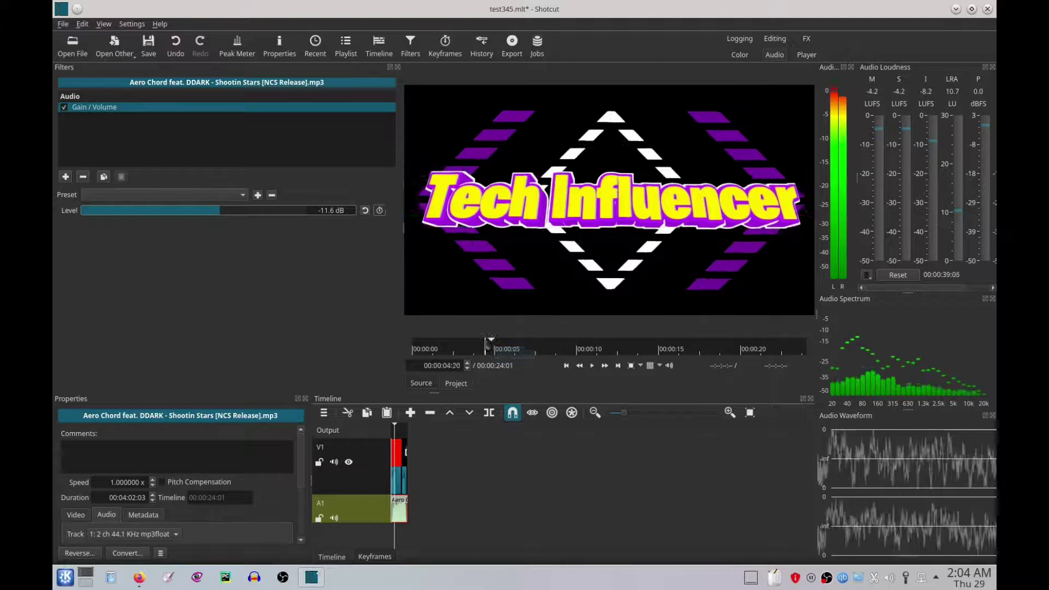
drag(484, 346, 479, 345)
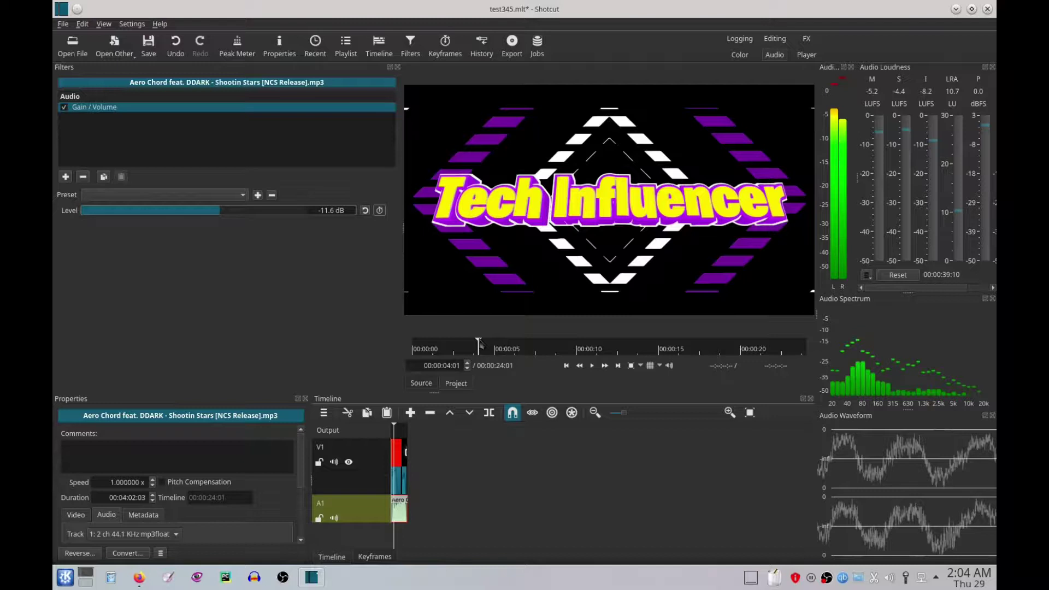
drag(479, 343, 412, 343)
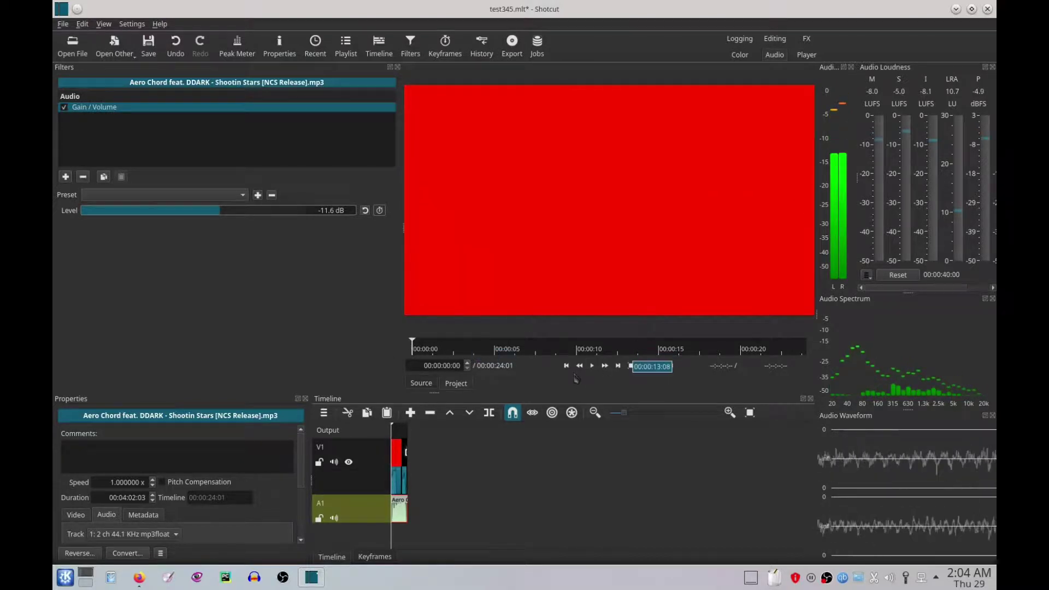
click(592, 367)
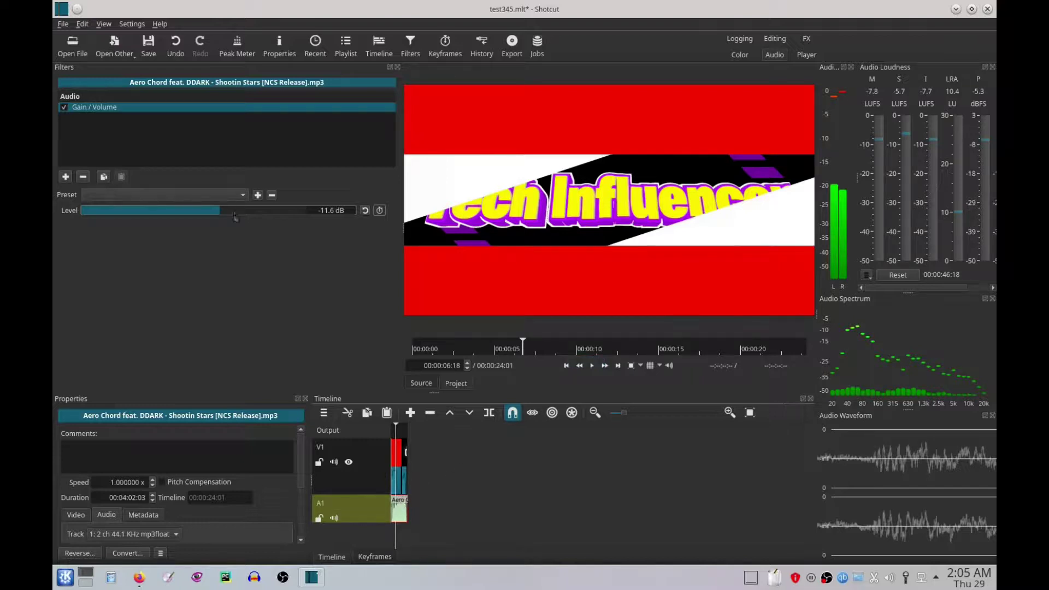
- Raise the music clip's Gain / Volume level to 11.2 dB and play the project from near the start
drag(225, 211, 278, 220)
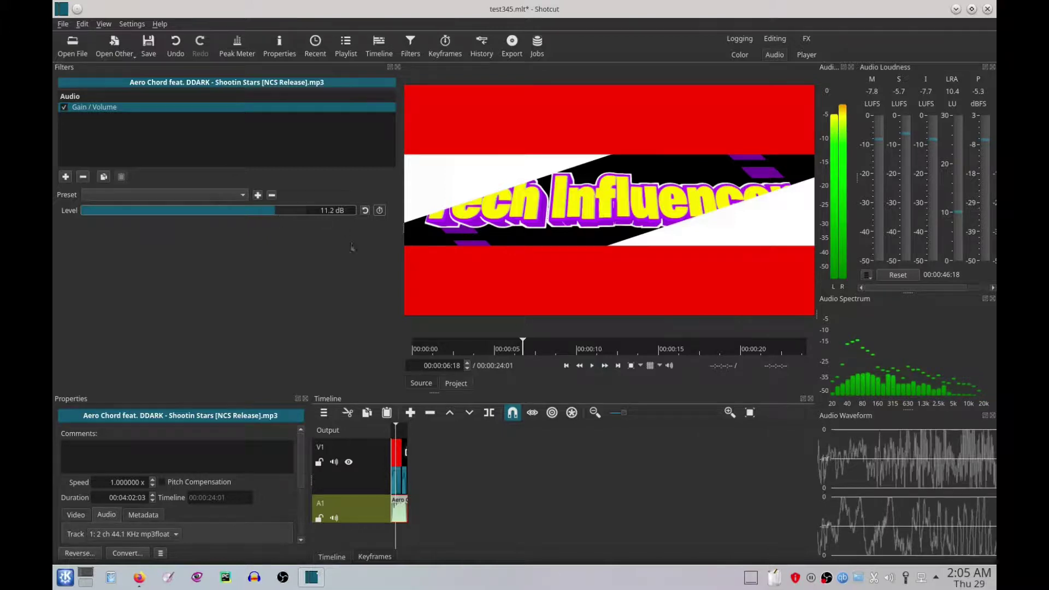
click(419, 347)
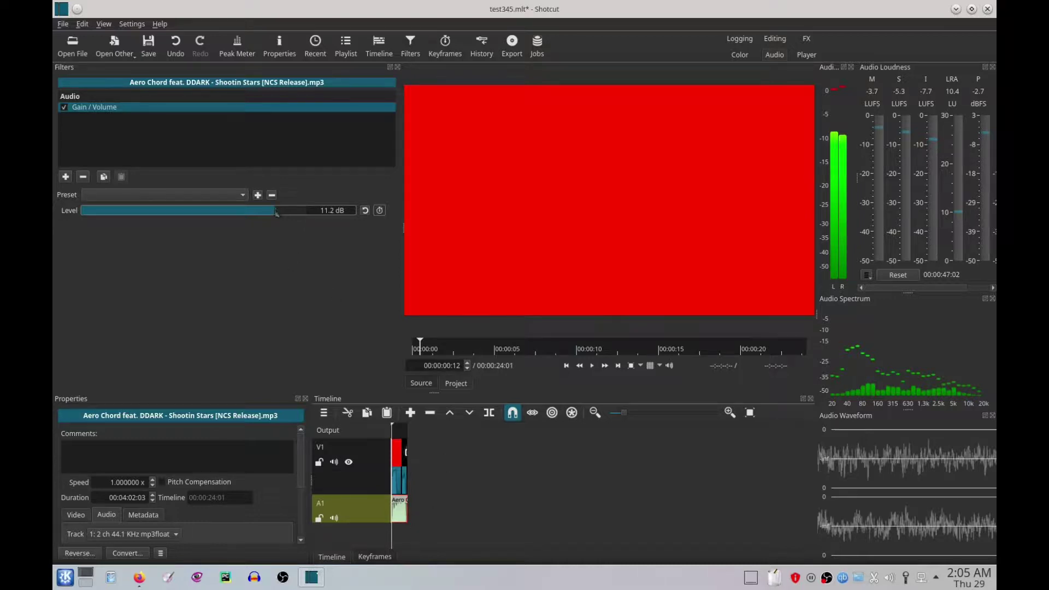
click(591, 366)
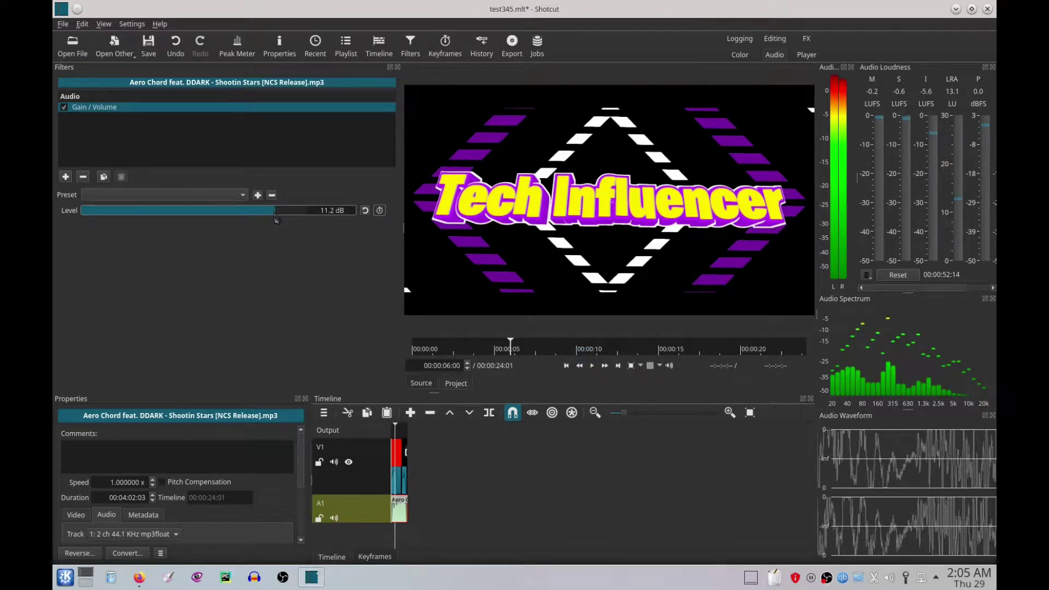
- Lower the Aero Chord clip's Gain / Volume level to -10.9 dB
drag(275, 214, 258, 215)
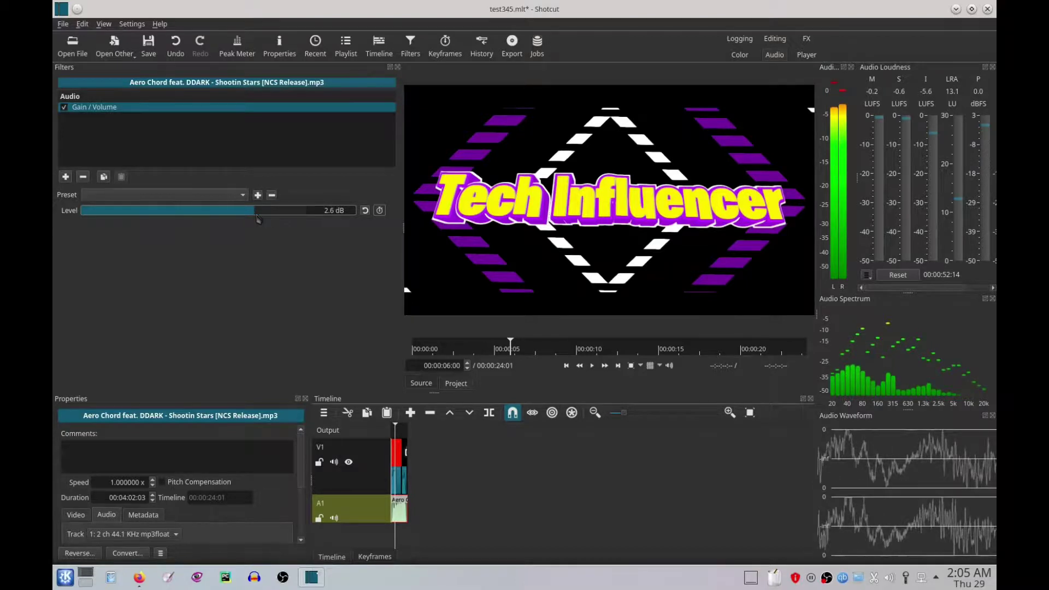
drag(258, 217, 224, 224)
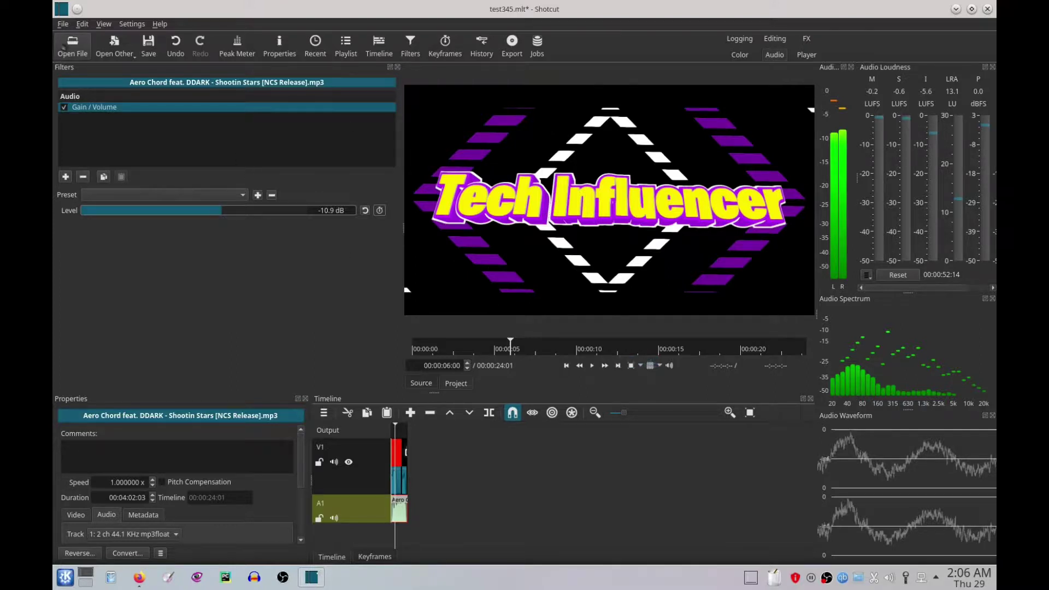
- Open the video export settings and go through the YouTube, HEVC Main Profile and AAC presets
click(62, 25)
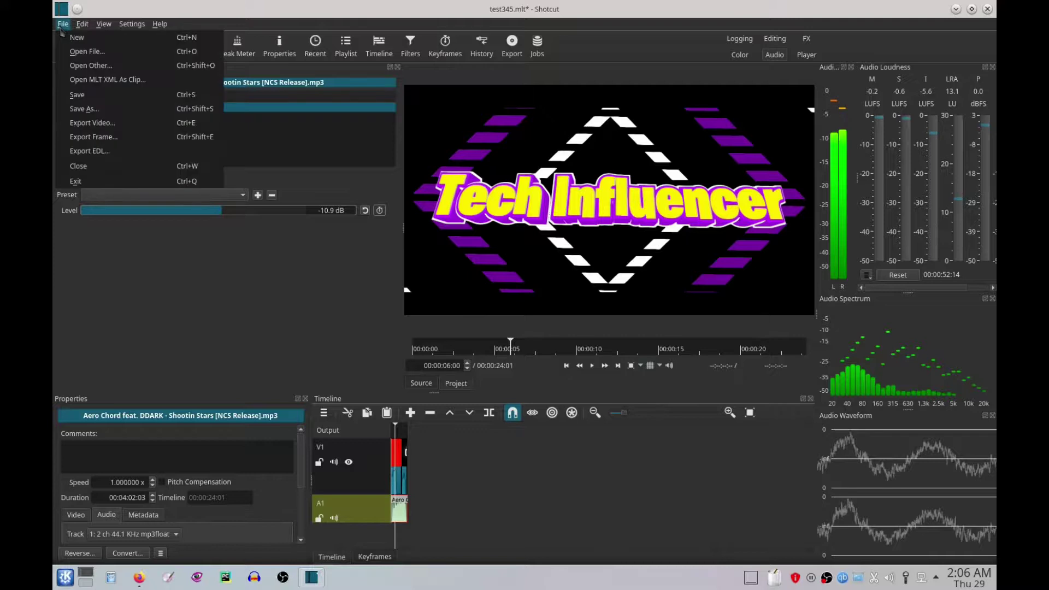
click(109, 123)
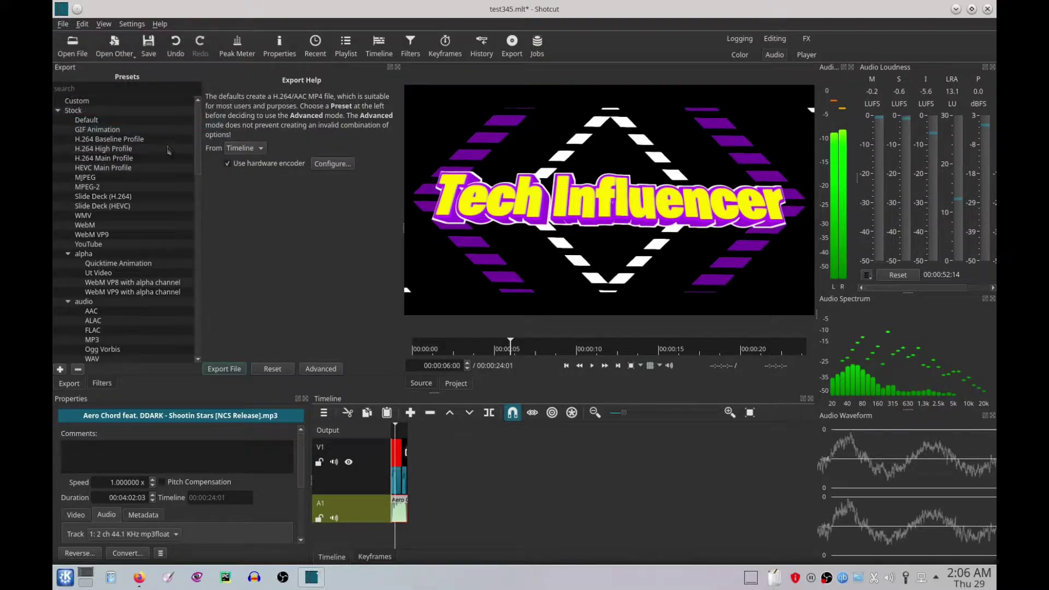
click(94, 245)
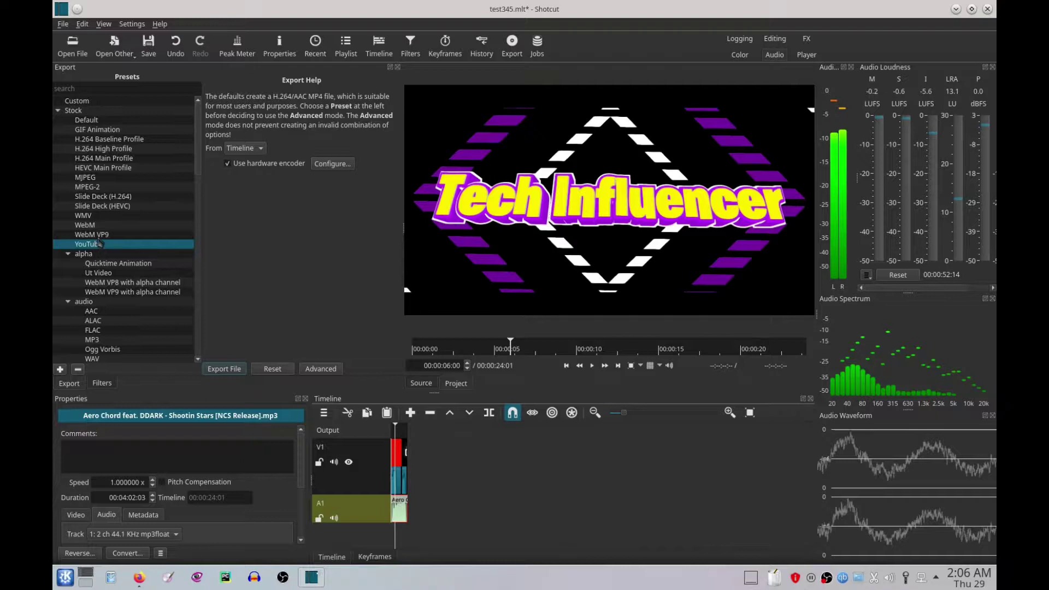
click(114, 168)
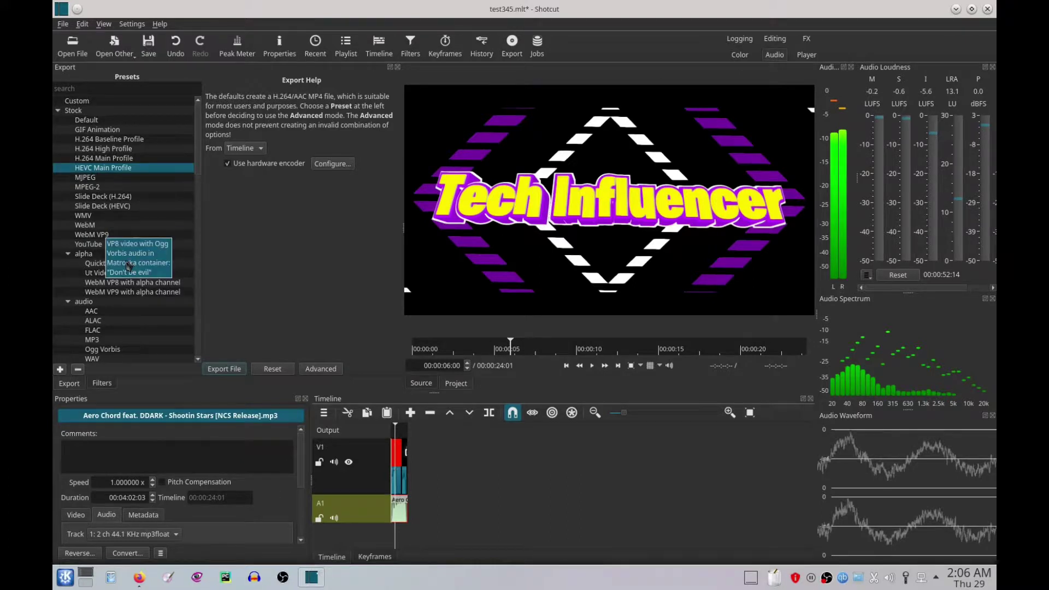
scroll(110, 227, down, 4)
click(97, 199)
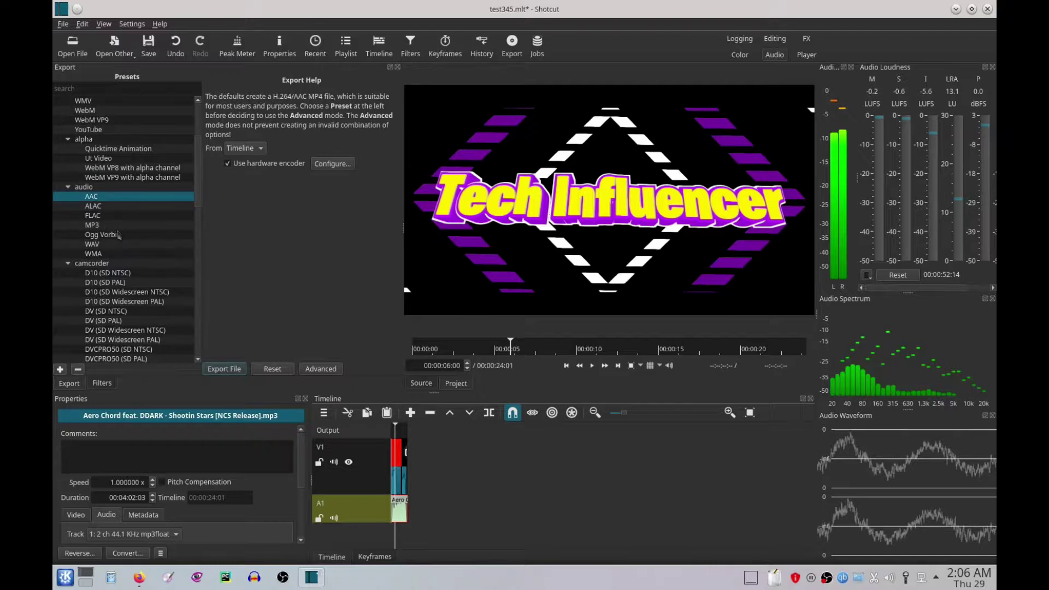
scroll(120, 239, up, 2)
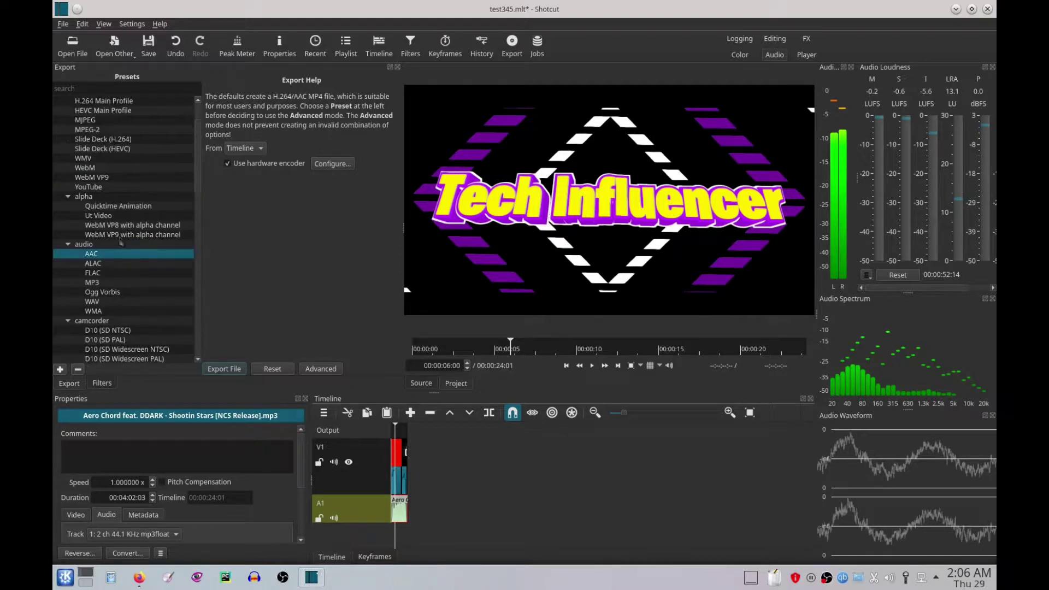
- Export the timeline as test345.mp4 to the Videos folder and briefly play the exported file from the job list
click(228, 164)
click(235, 370)
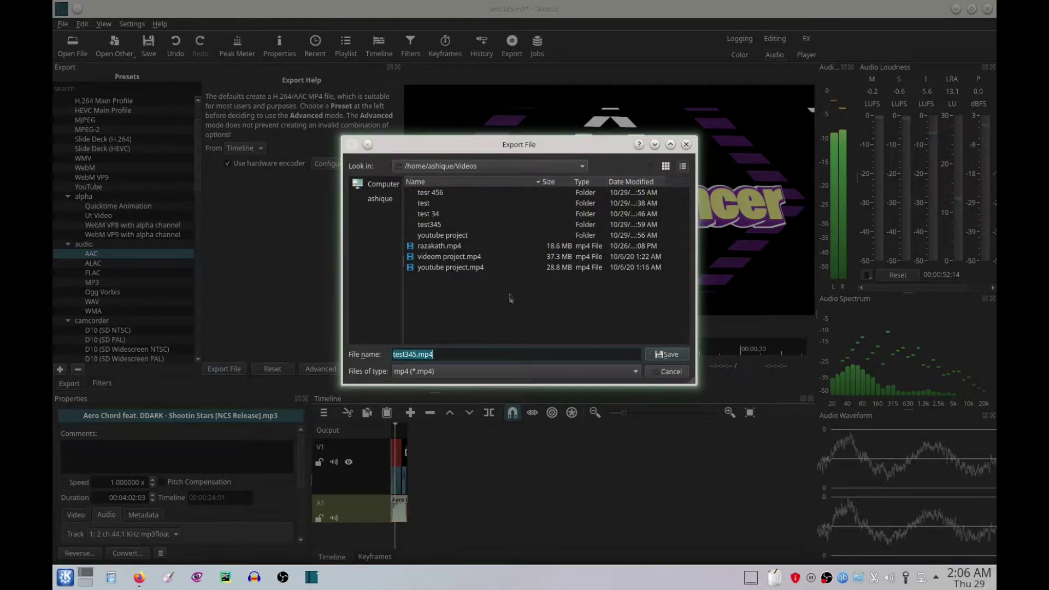
click(660, 355)
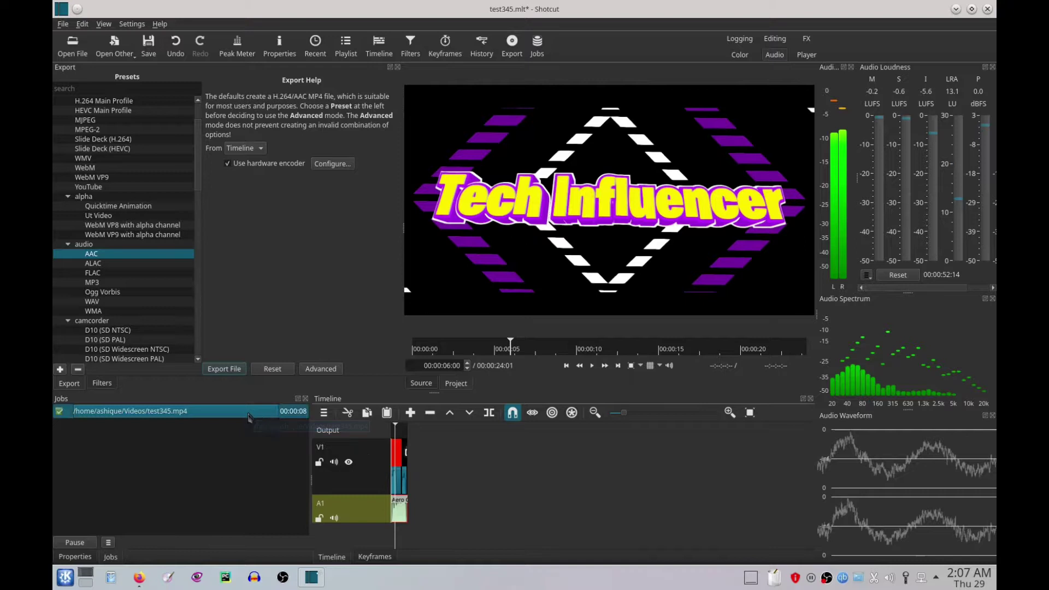
double_click(249, 415)
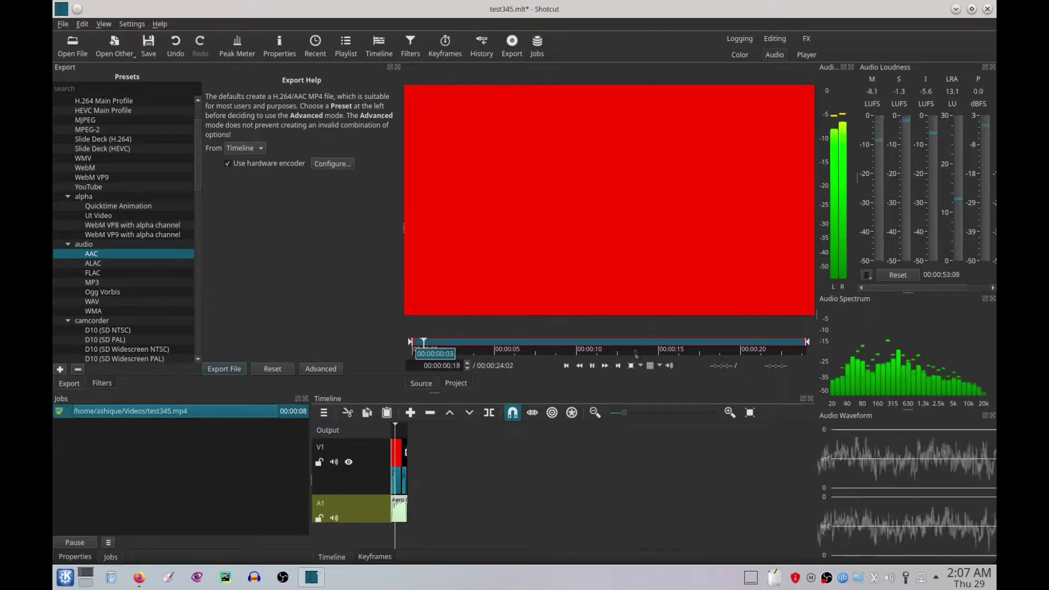
click(591, 366)
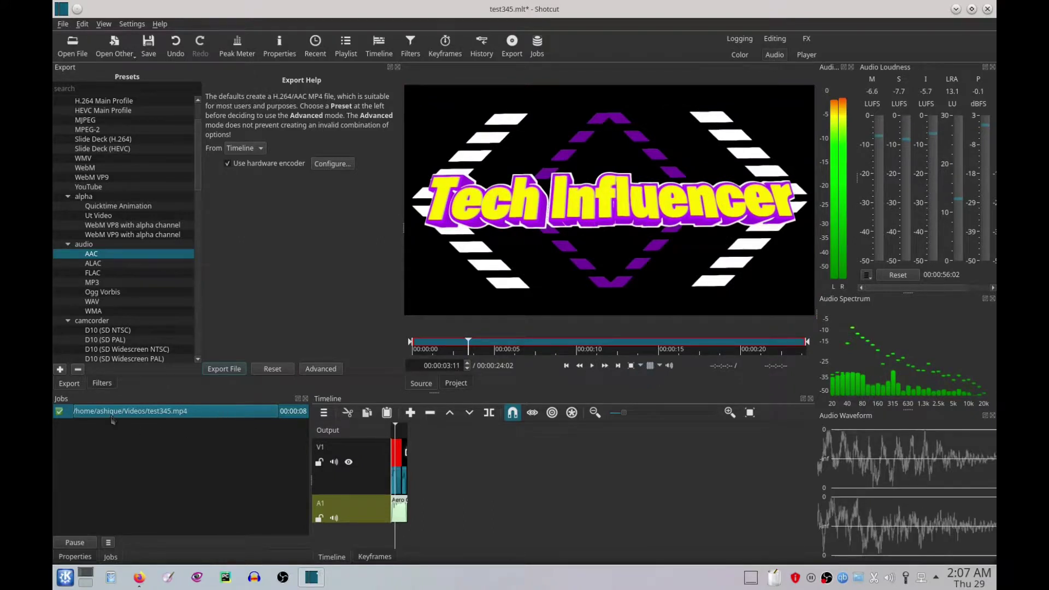
- Switch to the Dolphin file manager and open the Videos folder inside the home folder
click(111, 578)
click(148, 280)
click(148, 268)
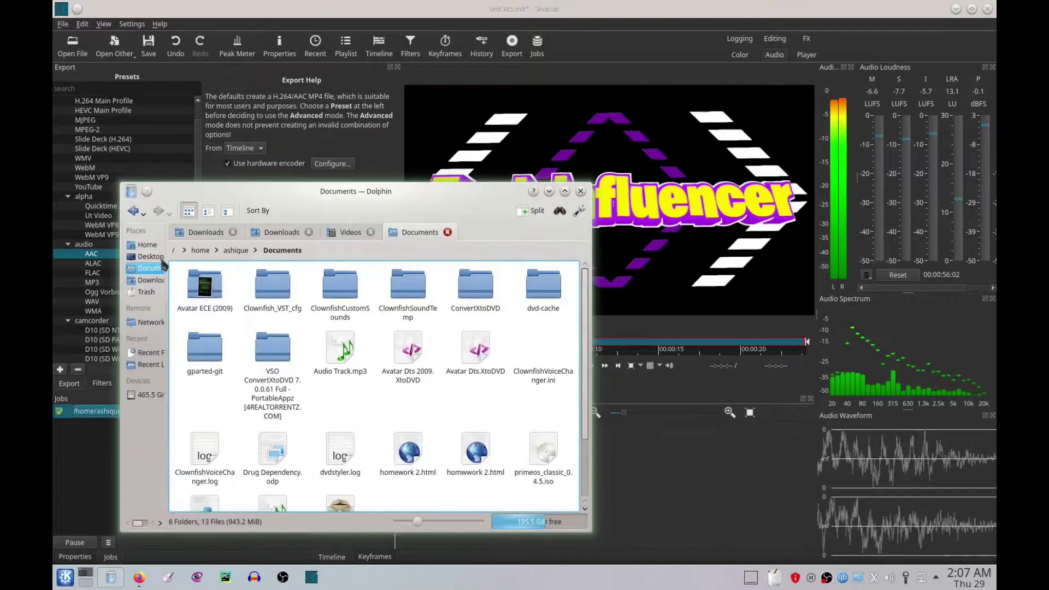
click(148, 256)
click(148, 245)
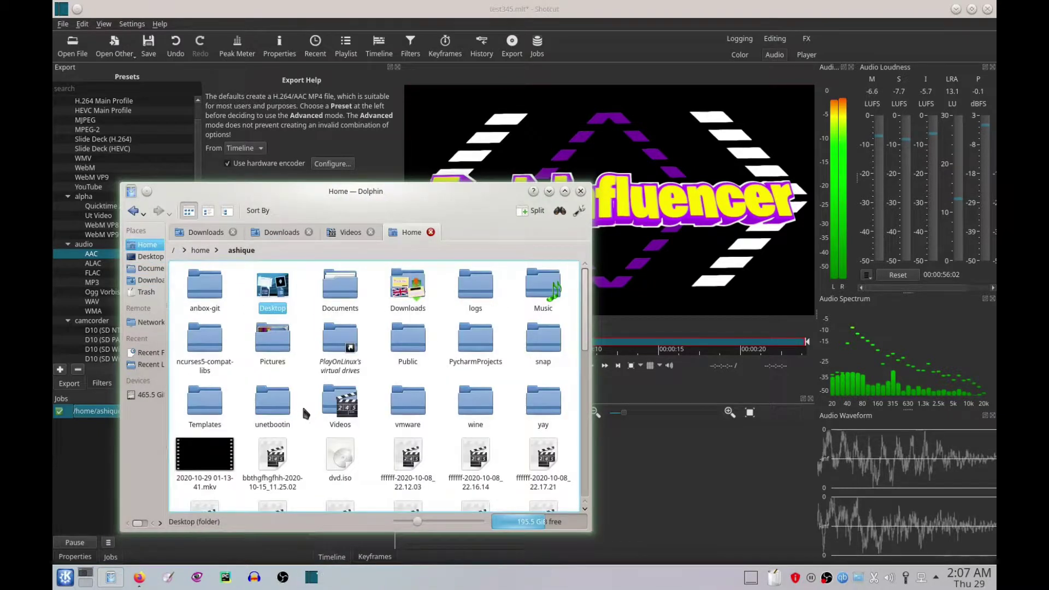
click(347, 403)
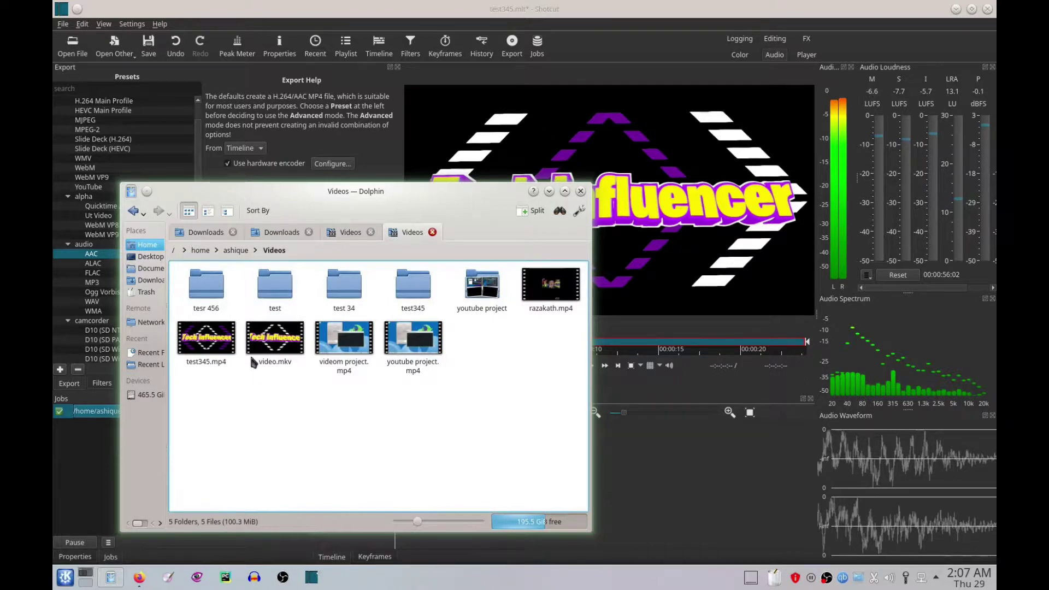
- Look inside the test345 and tesr 456 folders, returning to the Videos folder each time
click(422, 303)
click(134, 211)
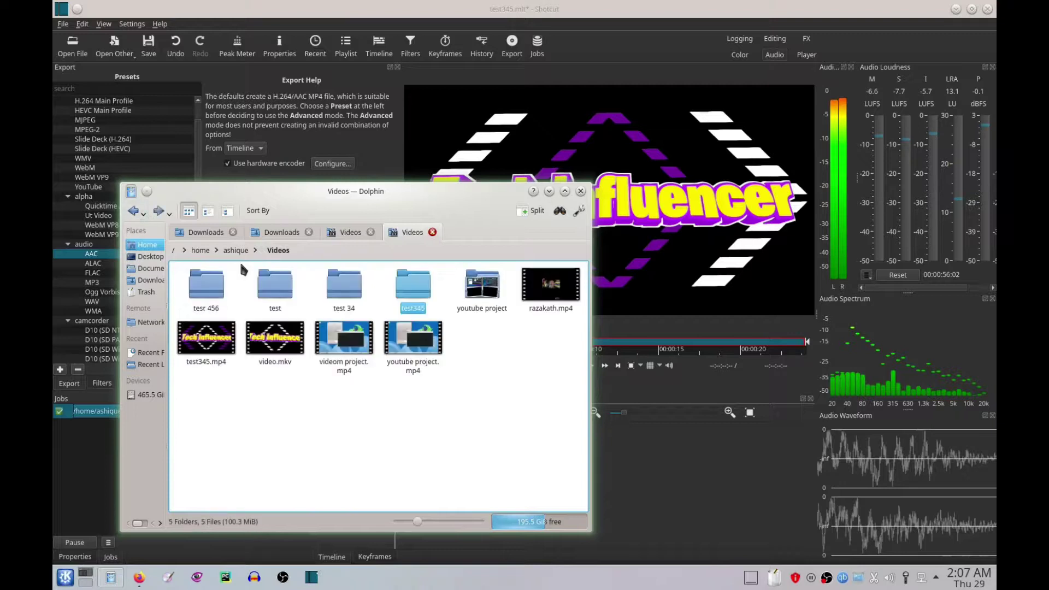
click(212, 295)
click(134, 211)
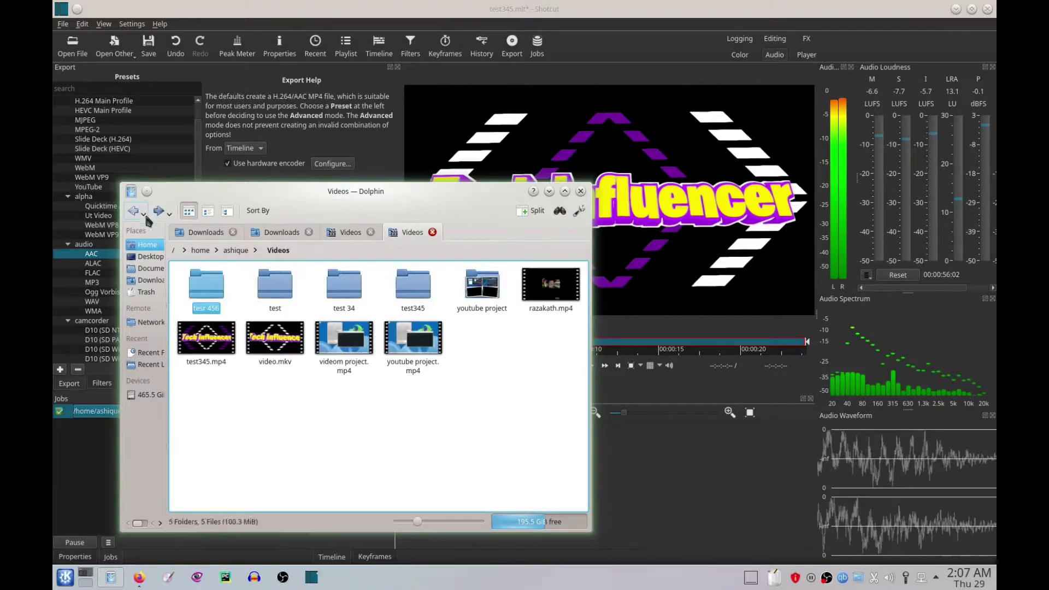
- Open the exported test345.mp4 from the Videos folder in VLC media player
drag(369, 210, 387, 209)
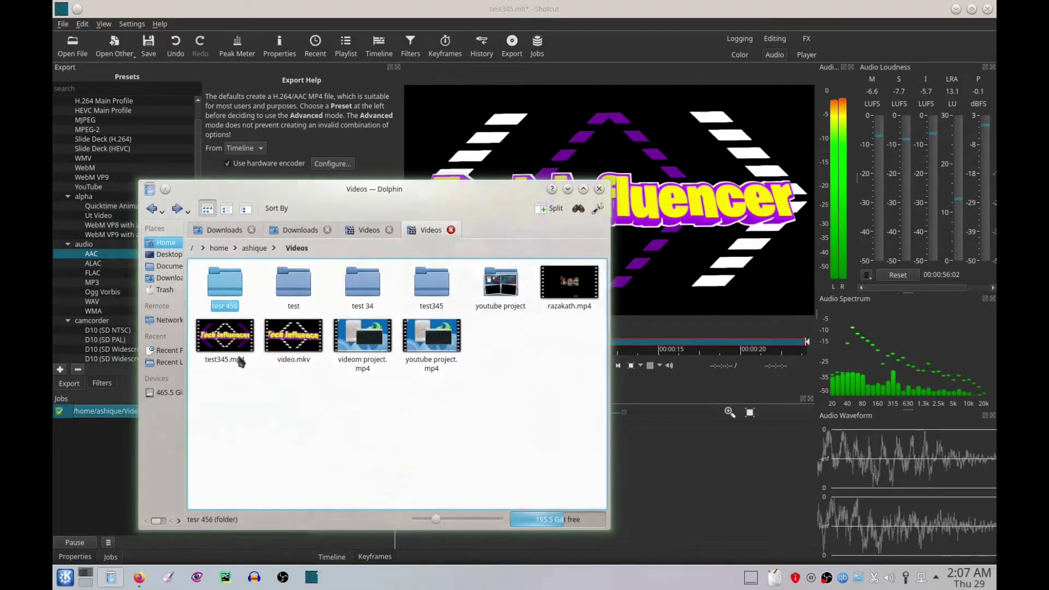
click(225, 341)
right_click(228, 349)
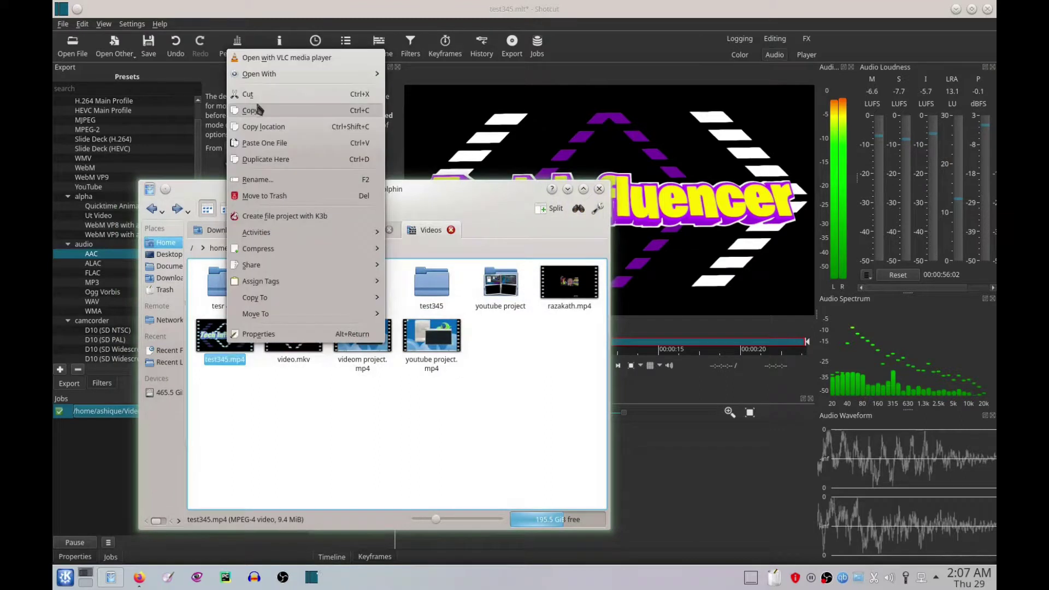
click(284, 57)
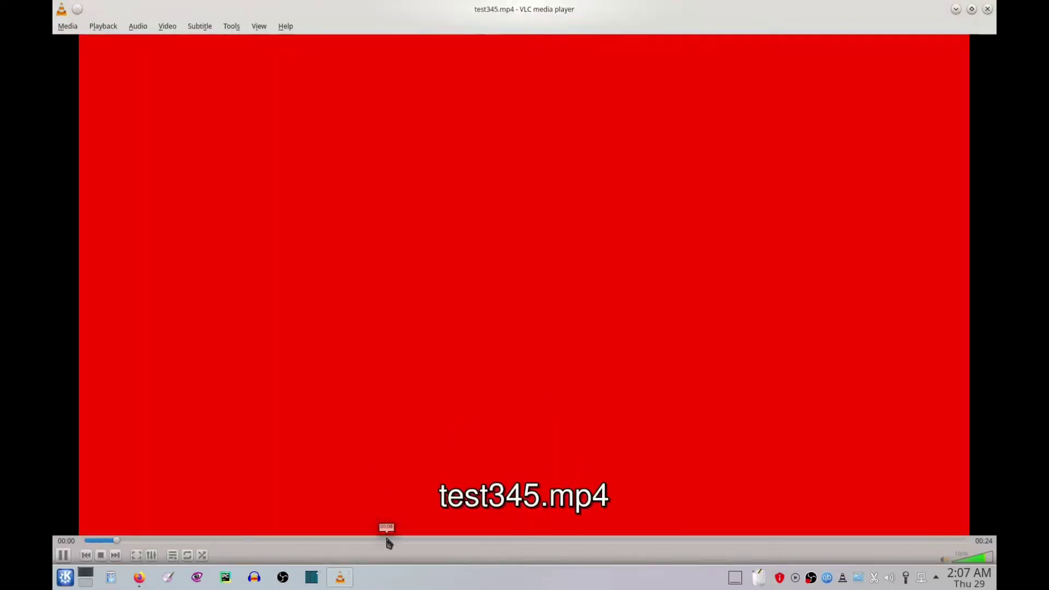
- Skip test345.mp4 ahead to about 00:08, raise the playback volume to 120%, and pause after watching the later clip
click(386, 540)
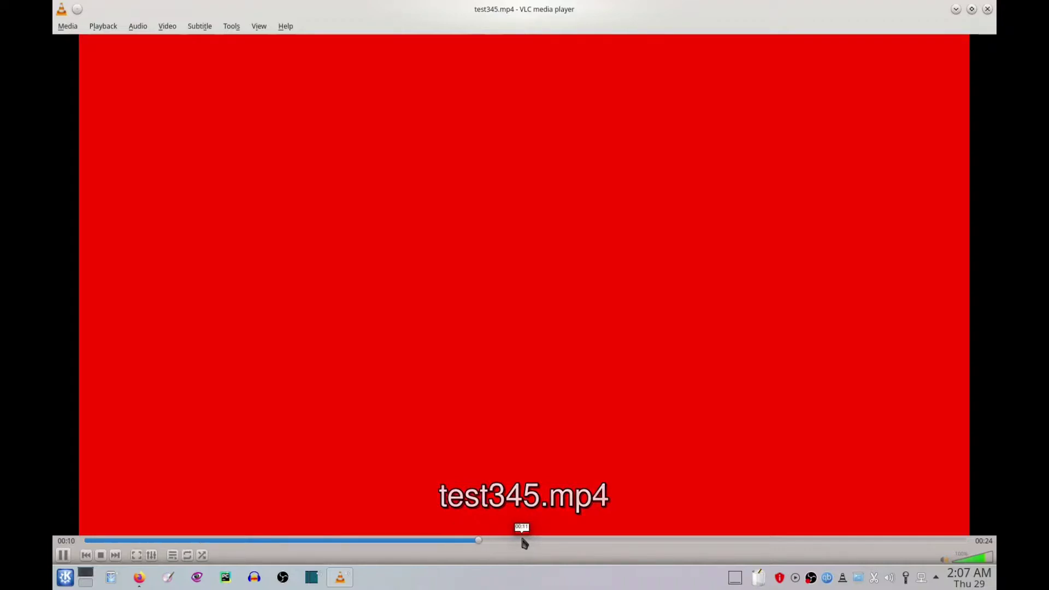
scroll(756, 291, up, 4)
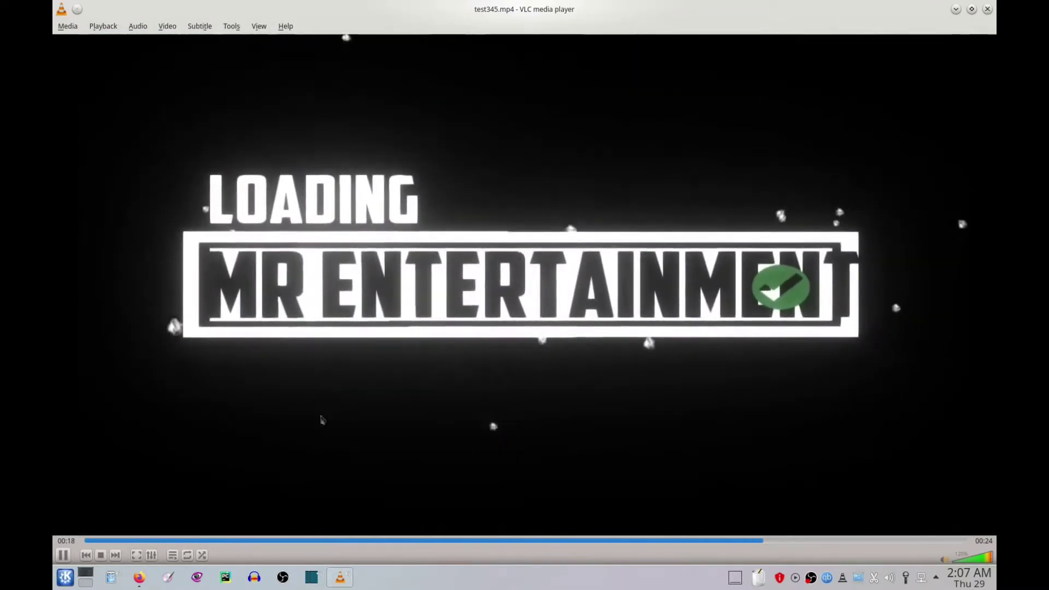
key(space)
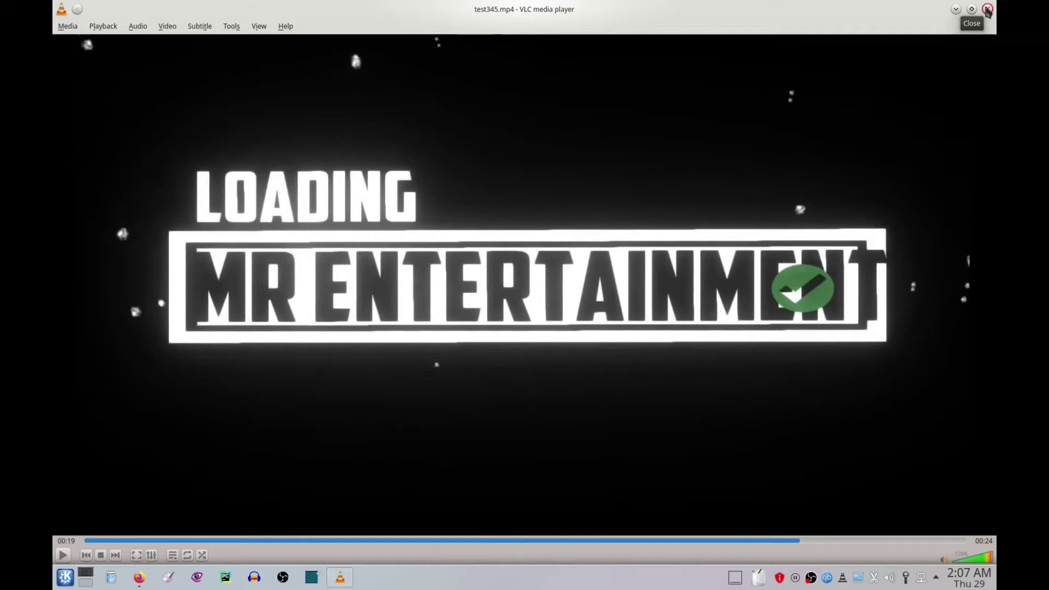
- Close VLC media player and quit Dolphin with all its open tabs to return to Shotcut
double_click(728, 6)
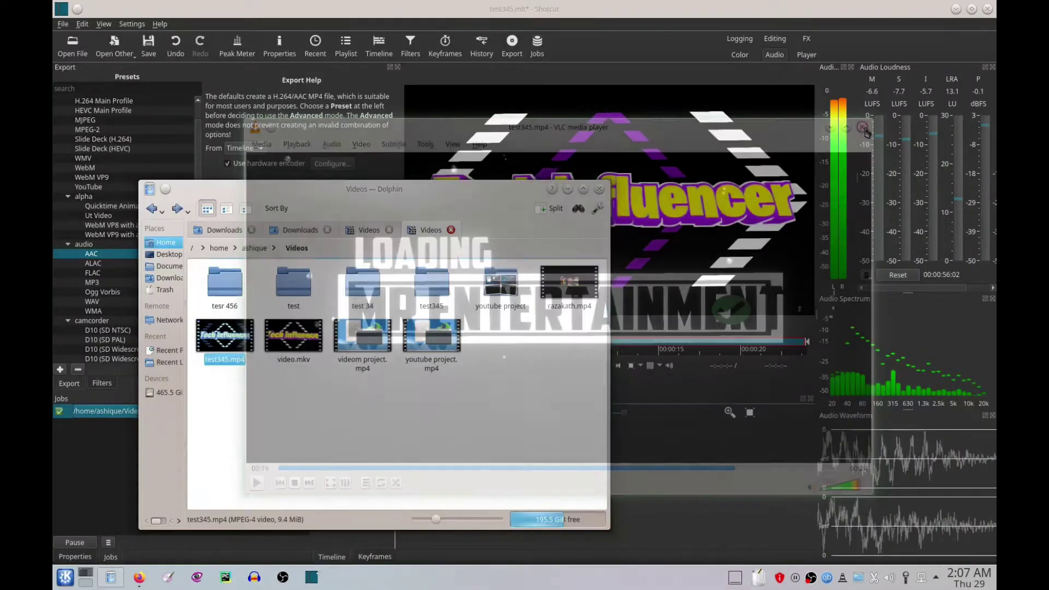
click(862, 128)
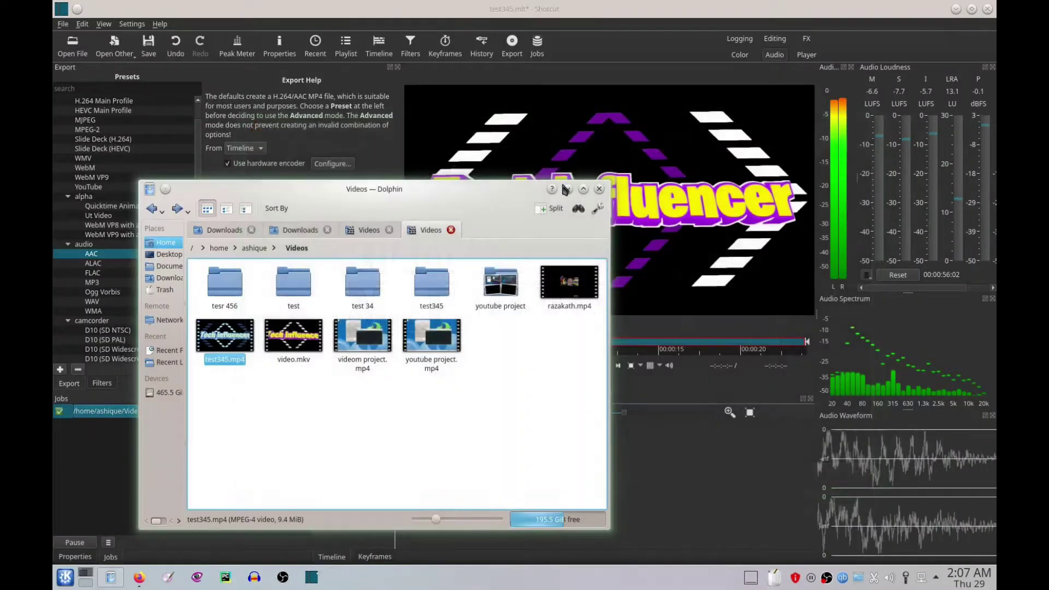
click(599, 190)
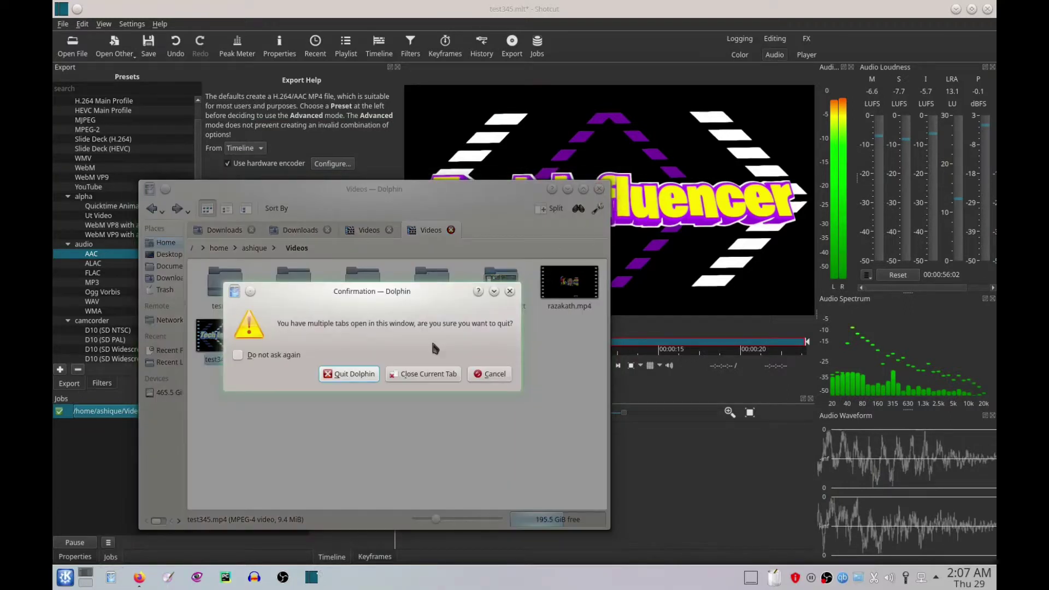
click(368, 374)
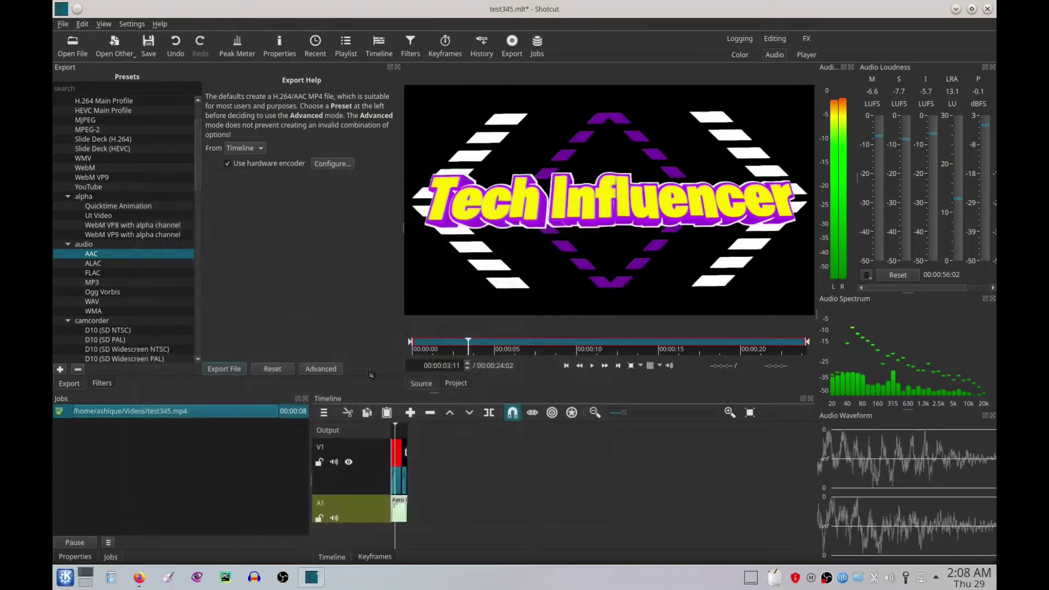